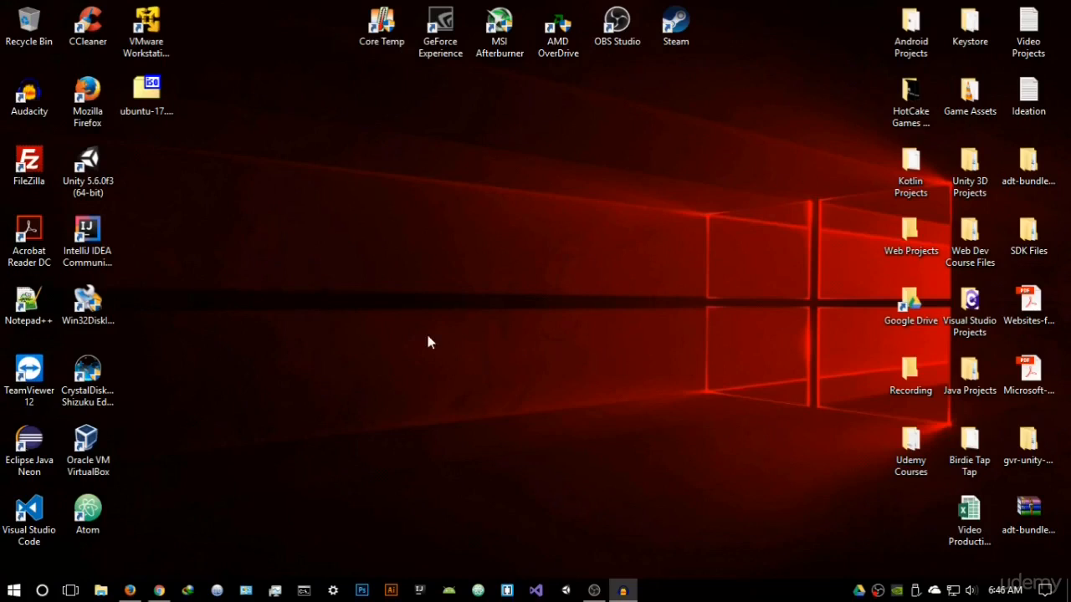
pyautogui.rightClick(441, 247)
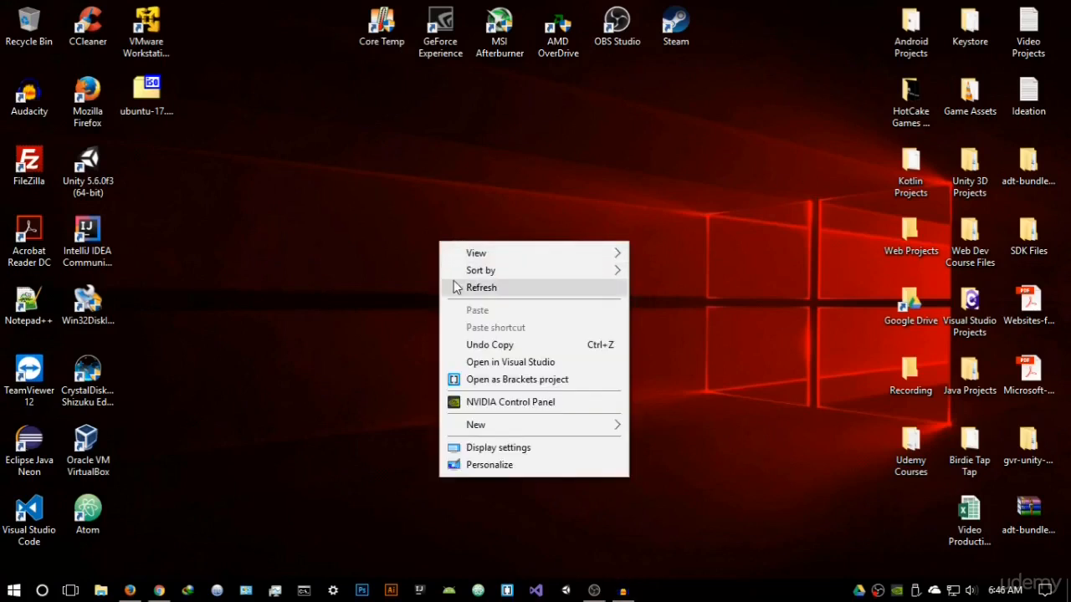
pyautogui.click(453, 287)
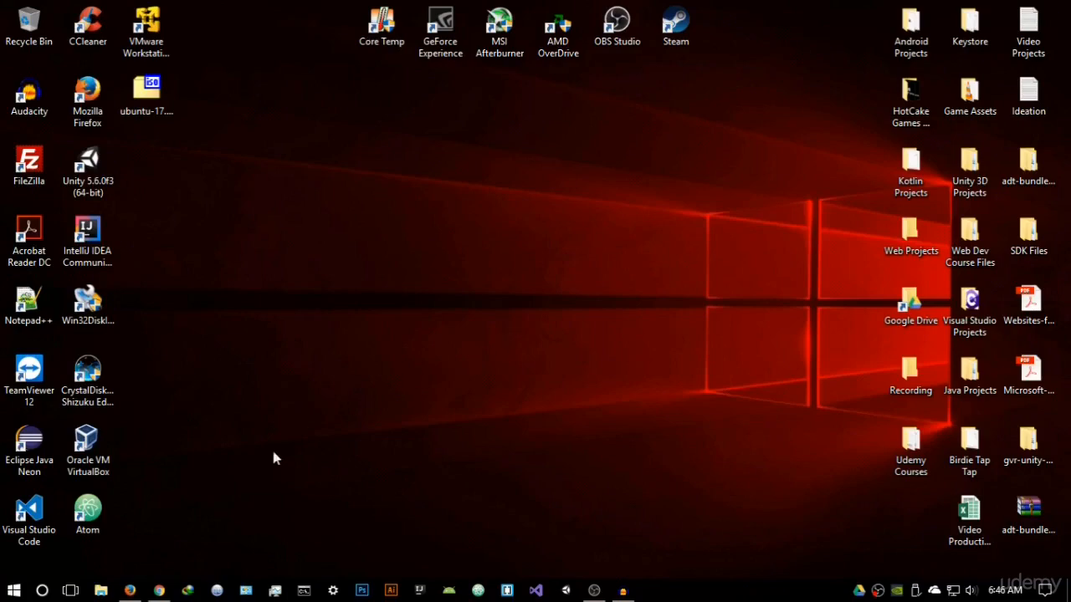
# Switch to Firefox, search the web for "elementary os" and open the official elementary.io site
pyautogui.click(130, 591)
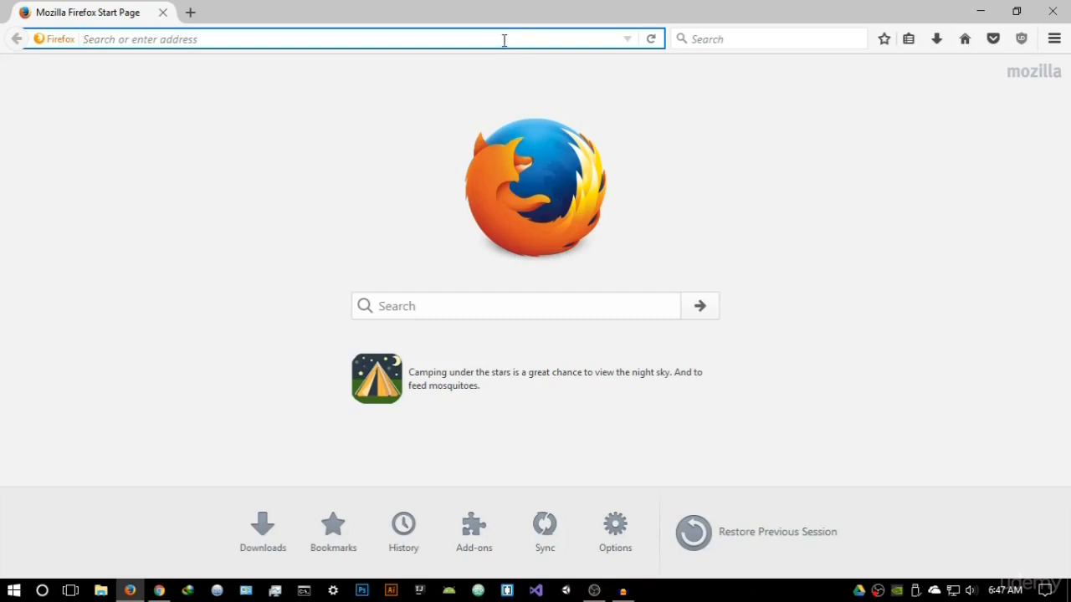
pyautogui.write('elementar')
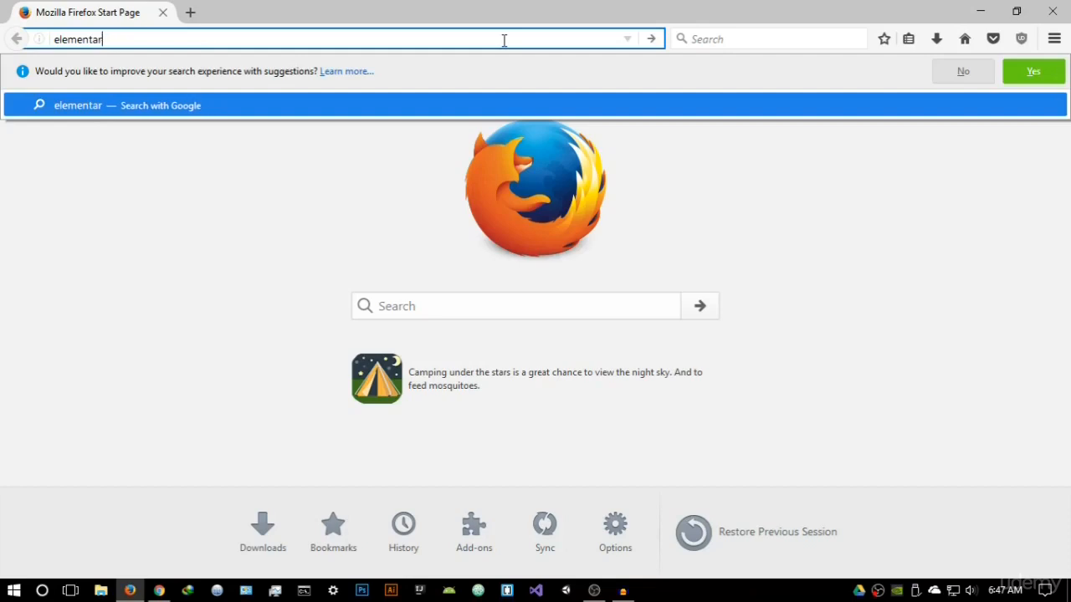
pyautogui.write('y os')
pyautogui.press('Return')
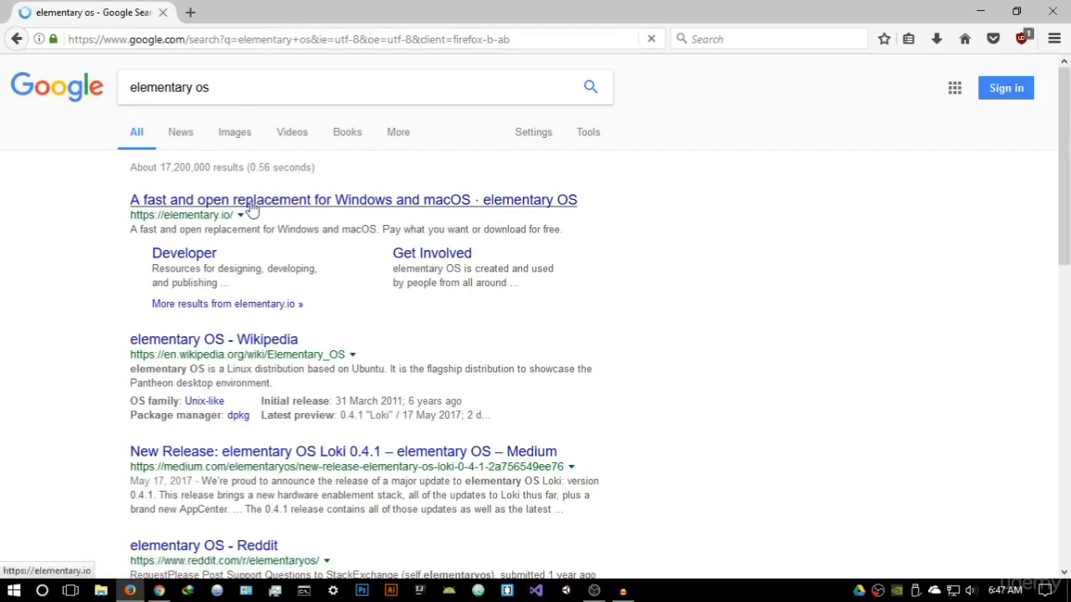
pyautogui.click(449, 206)
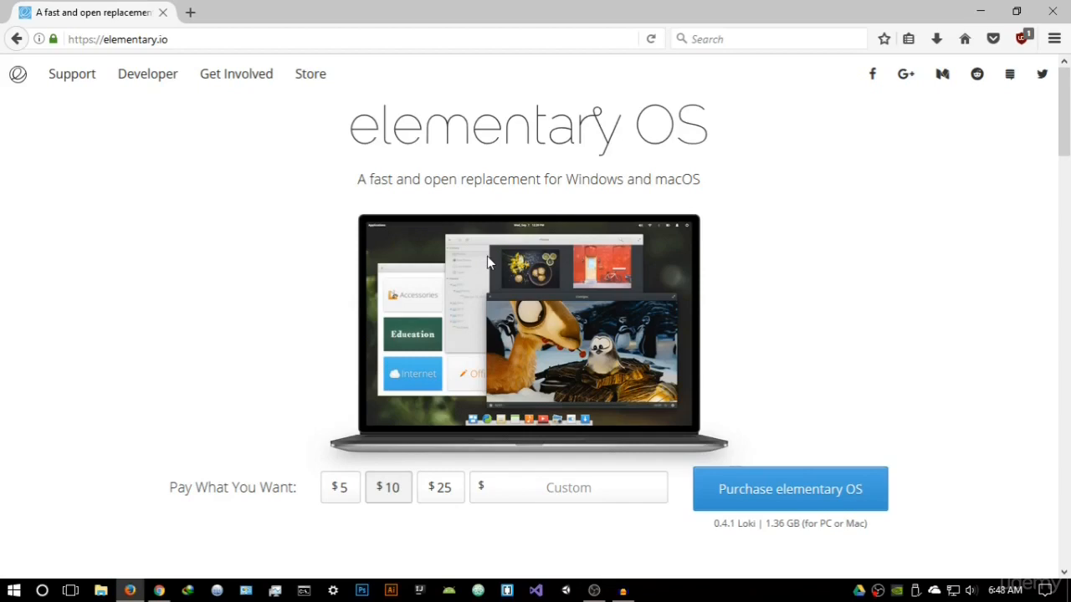
# Set the custom payment amount for elementary OS to 0 dollars and look over the homepage
pyautogui.scroll(-3, 565, 453)
pyautogui.scroll(3, 681, 181)
pyautogui.click(594, 499)
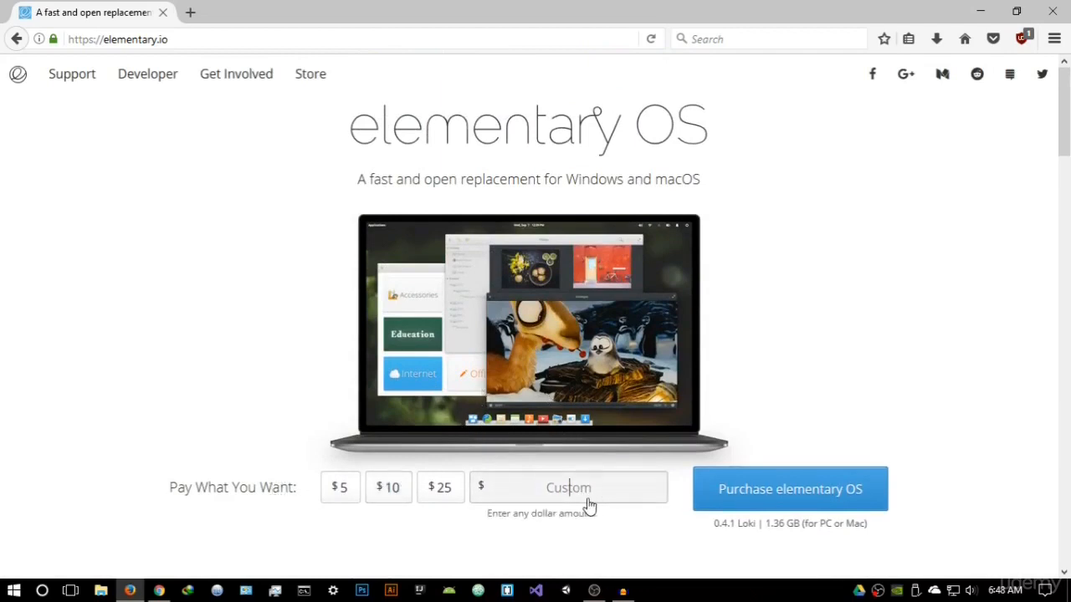
pyautogui.write('0')
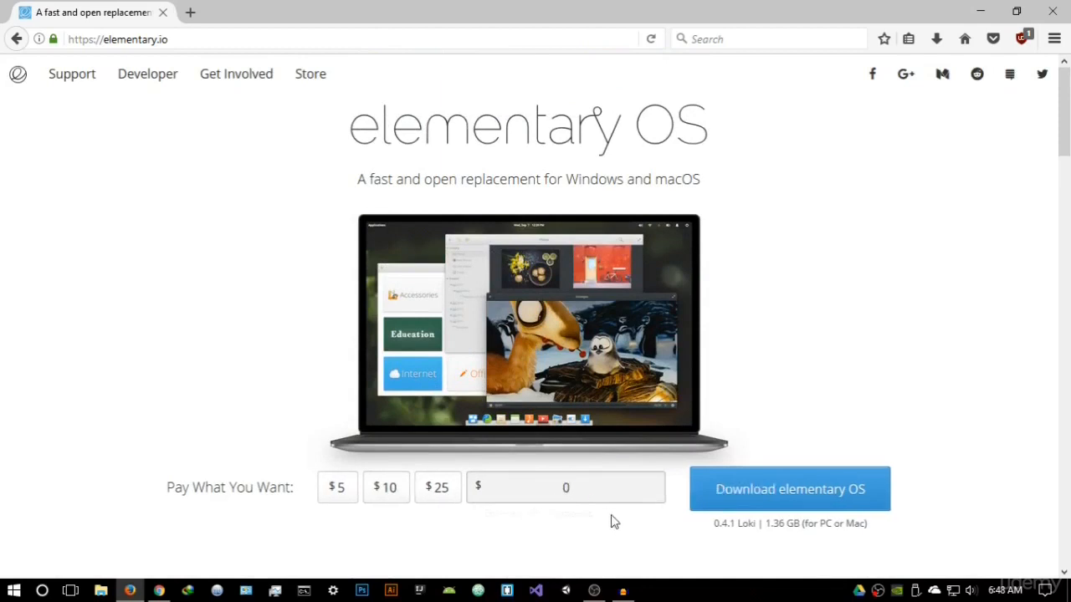
pyautogui.scroll(-1, 674, 500)
pyautogui.scroll(-5, 675, 501)
pyautogui.scroll(-2, 360, 452)
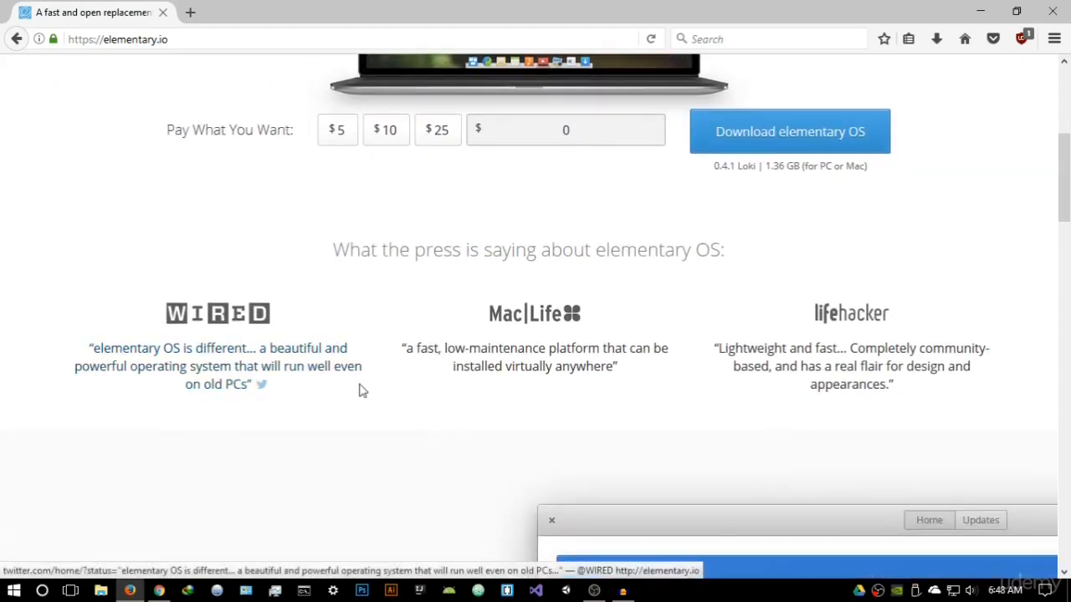
pyautogui.scroll(8, 226, 239)
# Replace the elementary OS page with a new browser tab, search for "ubuntu" and open the official ubuntu.com site
pyautogui.click(191, 12)
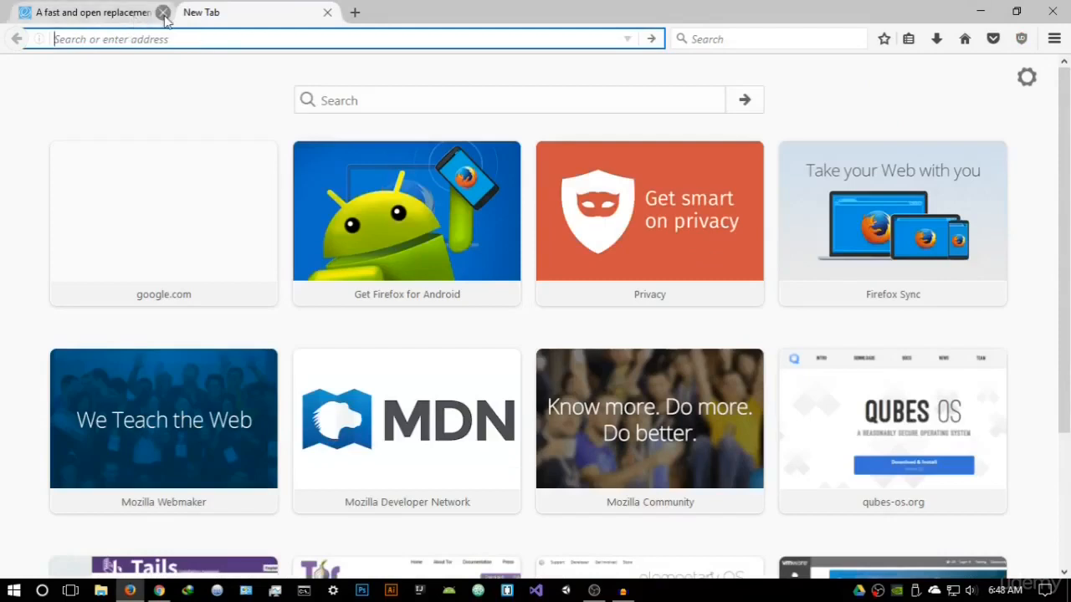
pyautogui.click(163, 13)
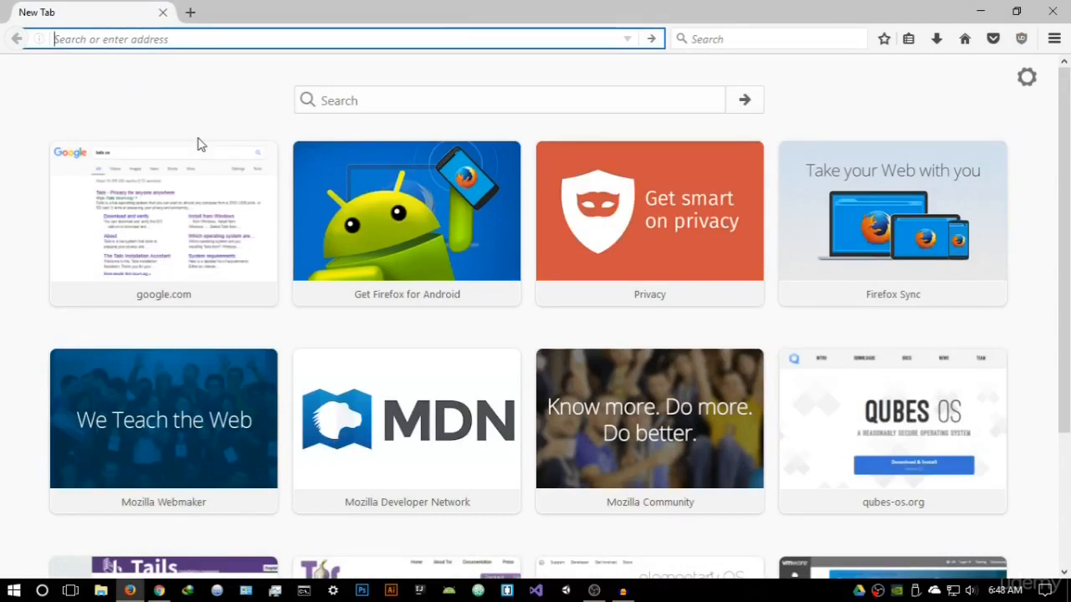
pyautogui.write('ubuntu')
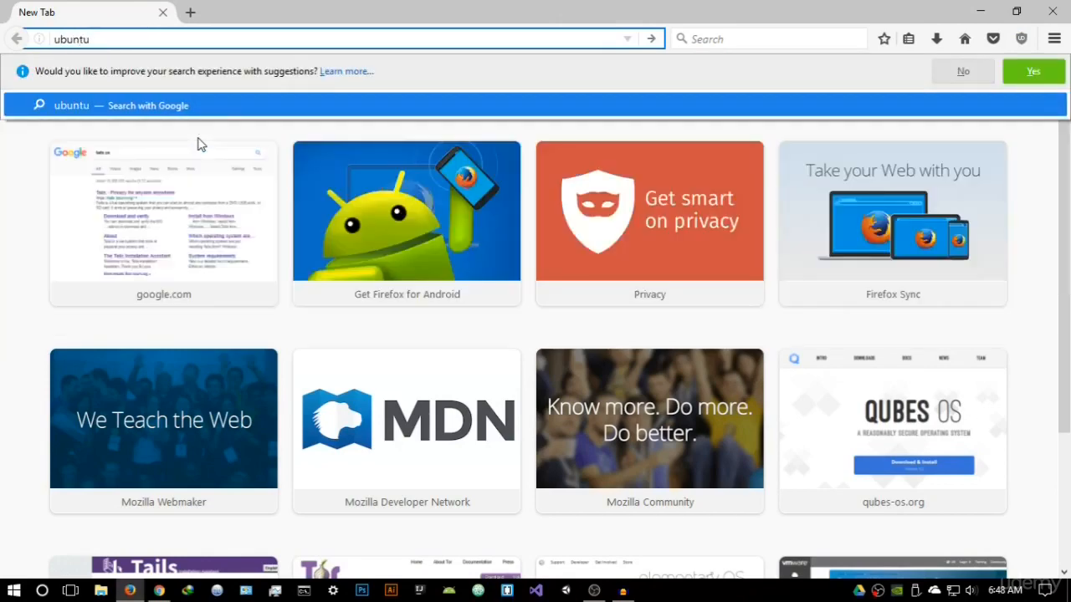
pyautogui.press('Return')
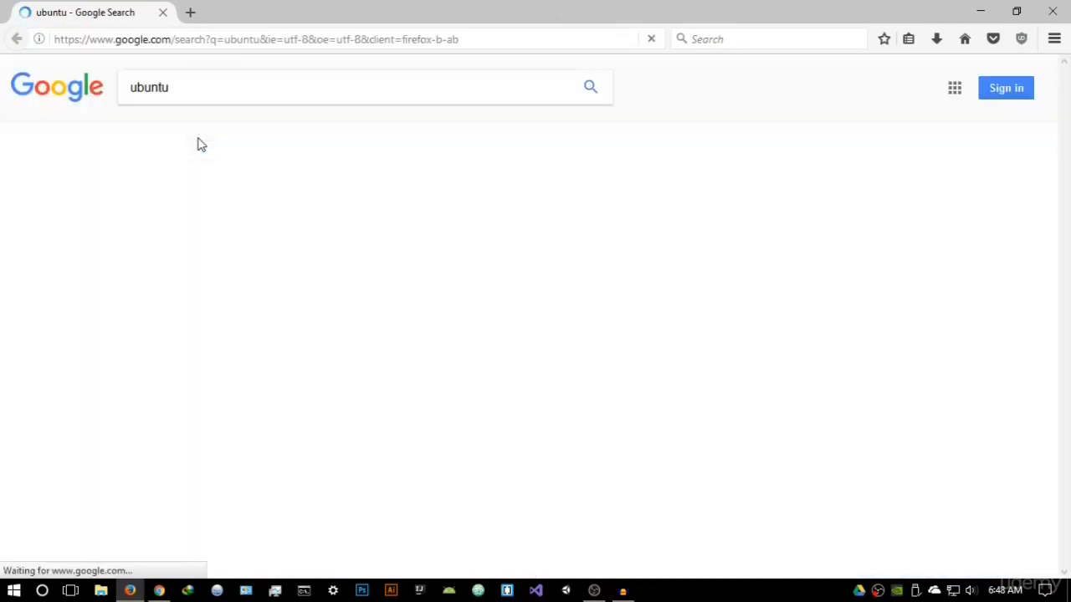
pyautogui.click(237, 201)
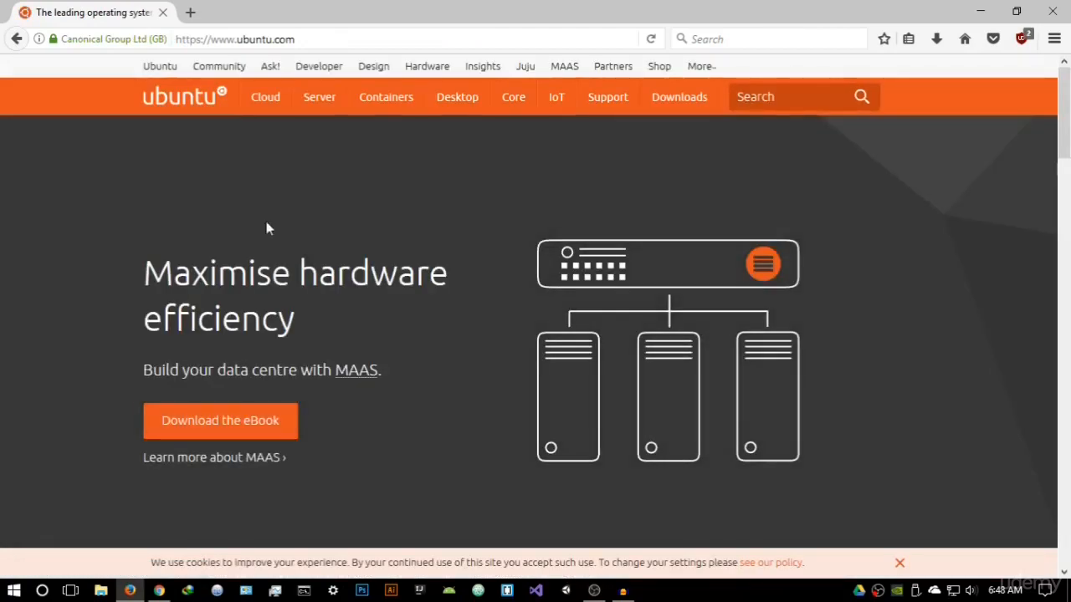
# Open distrowatch.com in a new browser tab
pyautogui.moveTo(454, 113)
pyautogui.click(191, 12)
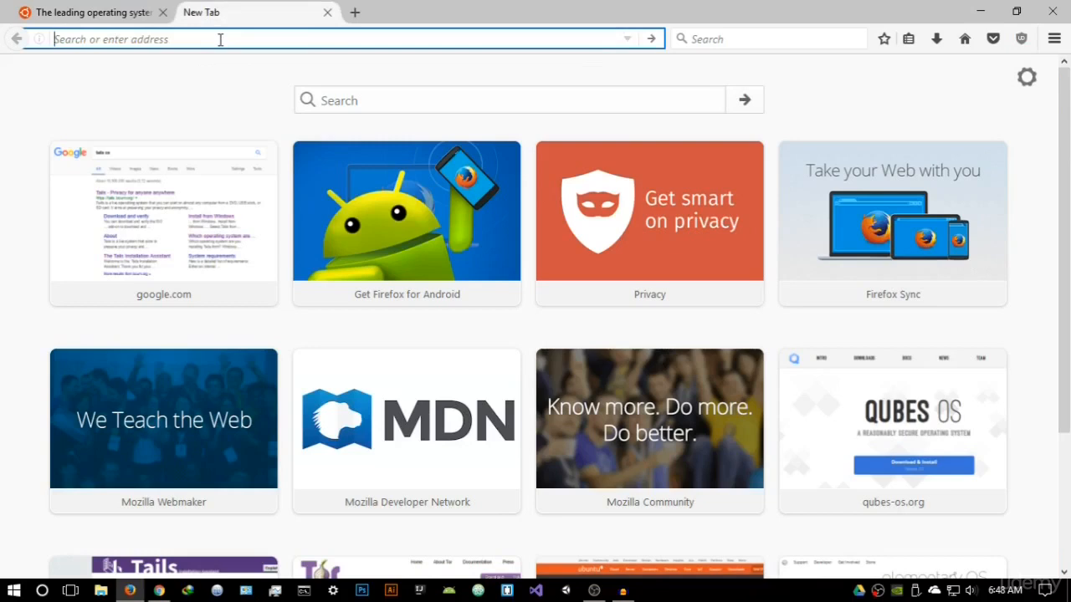
pyautogui.write('dis')
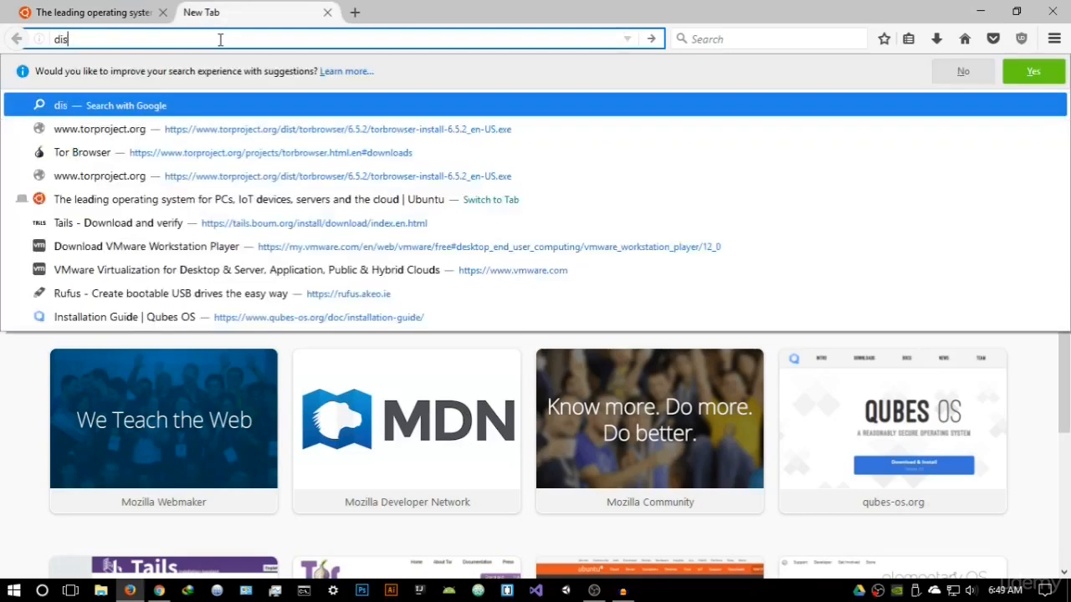
pyautogui.write('tr')
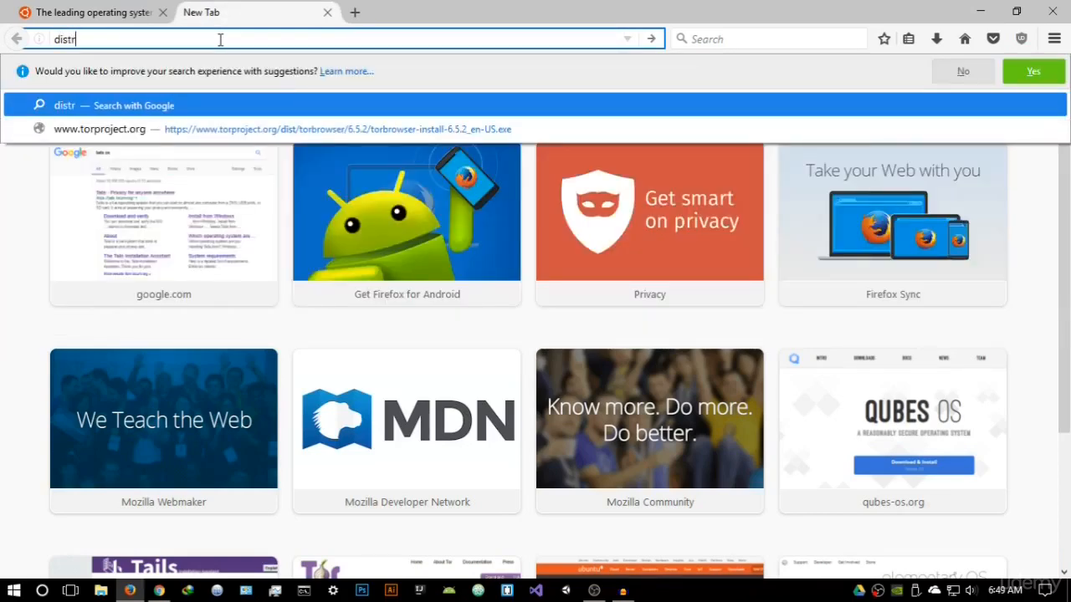
pyautogui.write('owatch.com')
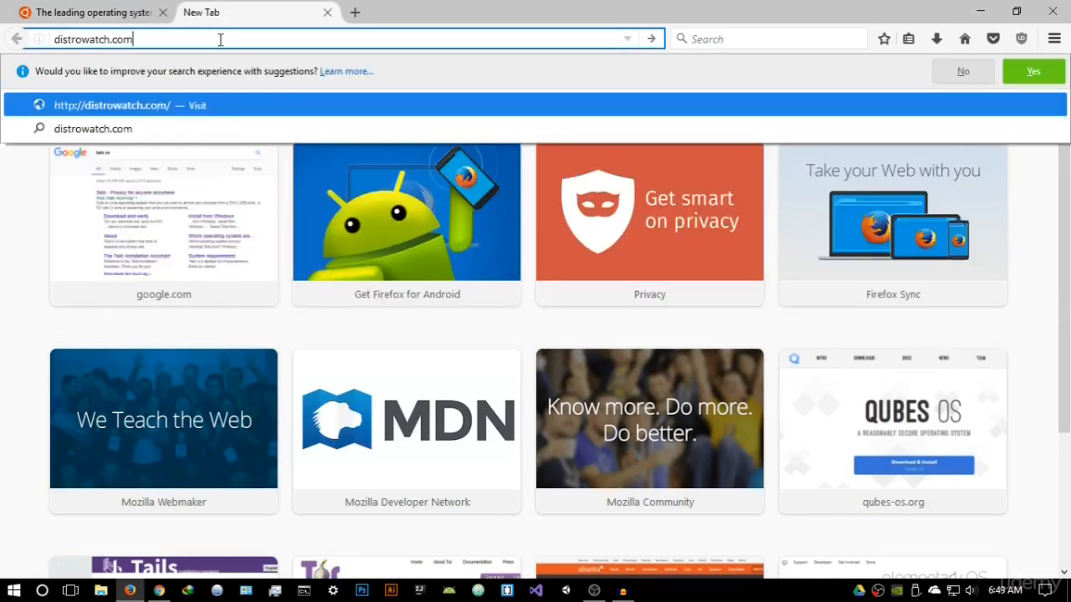
pyautogui.press('Return')
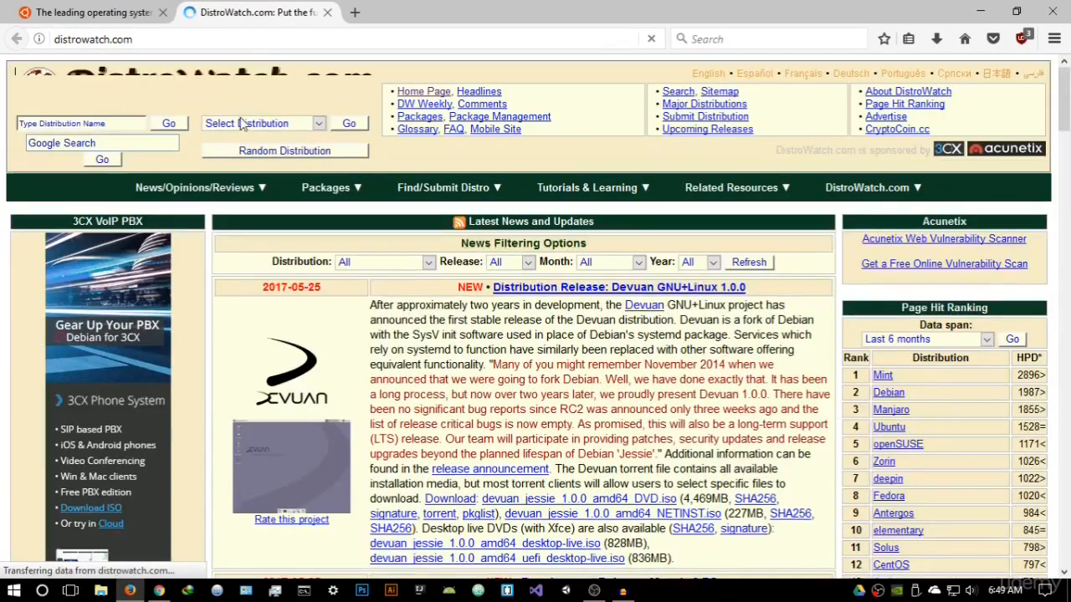
# Examine DistroWatch's distribution selection list, its latest release news and the Page Hit Ranking
pyautogui.click(84, 124)
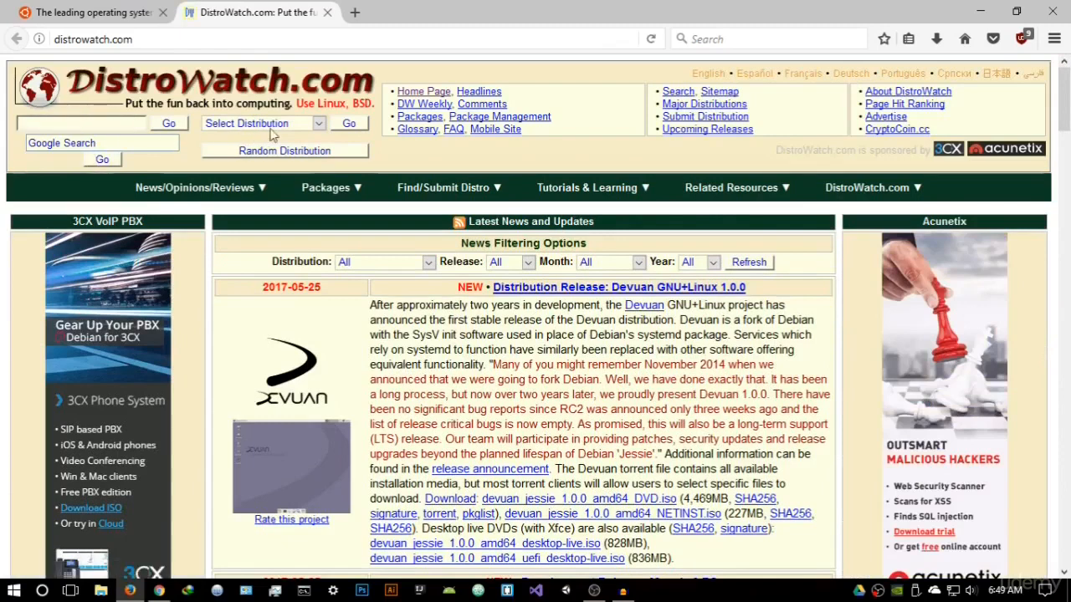
pyautogui.click(319, 125)
pyautogui.moveTo(314, 159)
pyautogui.mouseDown()
pyautogui.moveTo(305, 502)
pyautogui.moveTo(322, 159)
pyautogui.mouseUp()
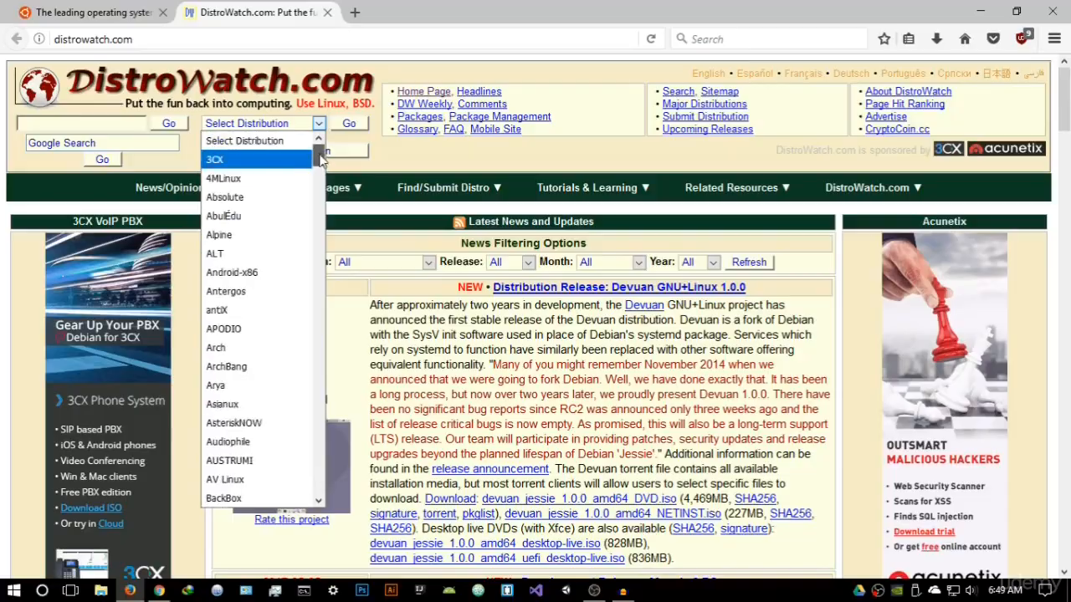
pyautogui.click(388, 156)
pyautogui.scroll(-10, 388, 156)
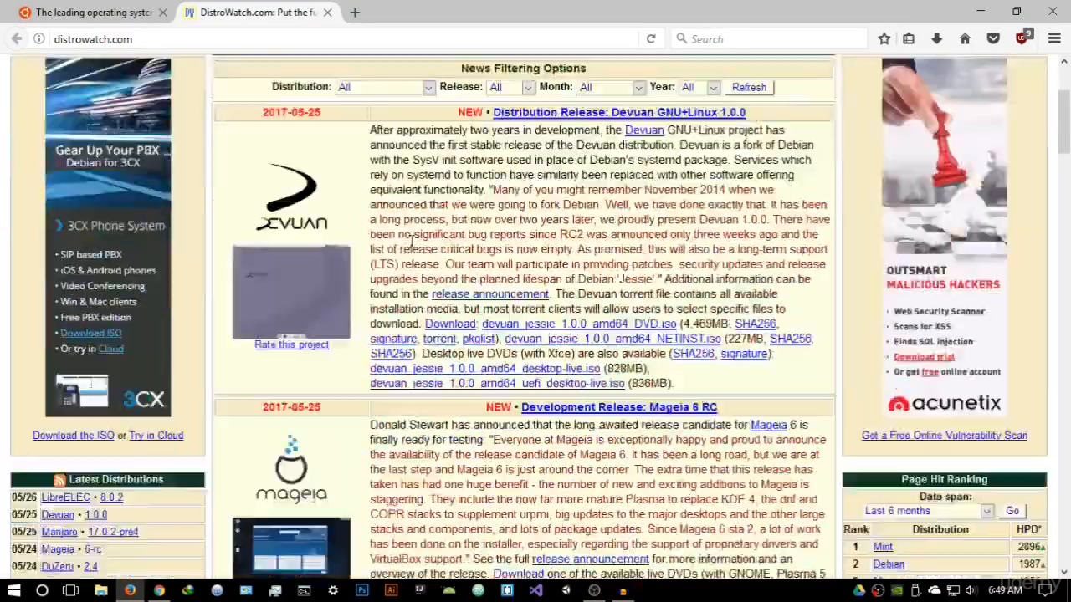
pyautogui.scroll(-7, 266, 186)
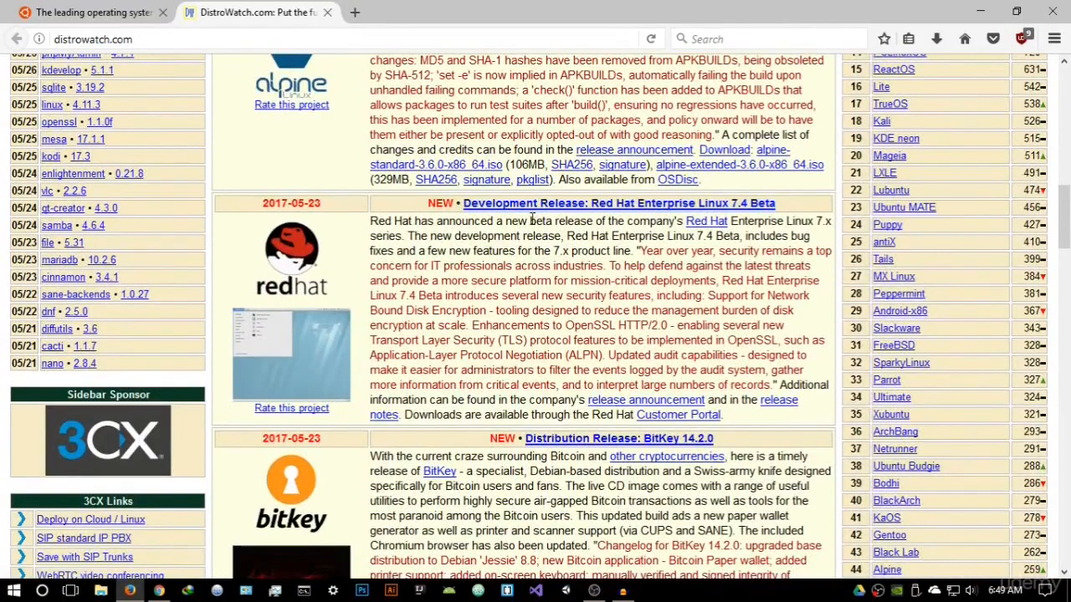
pyautogui.scroll(9, 527, 237)
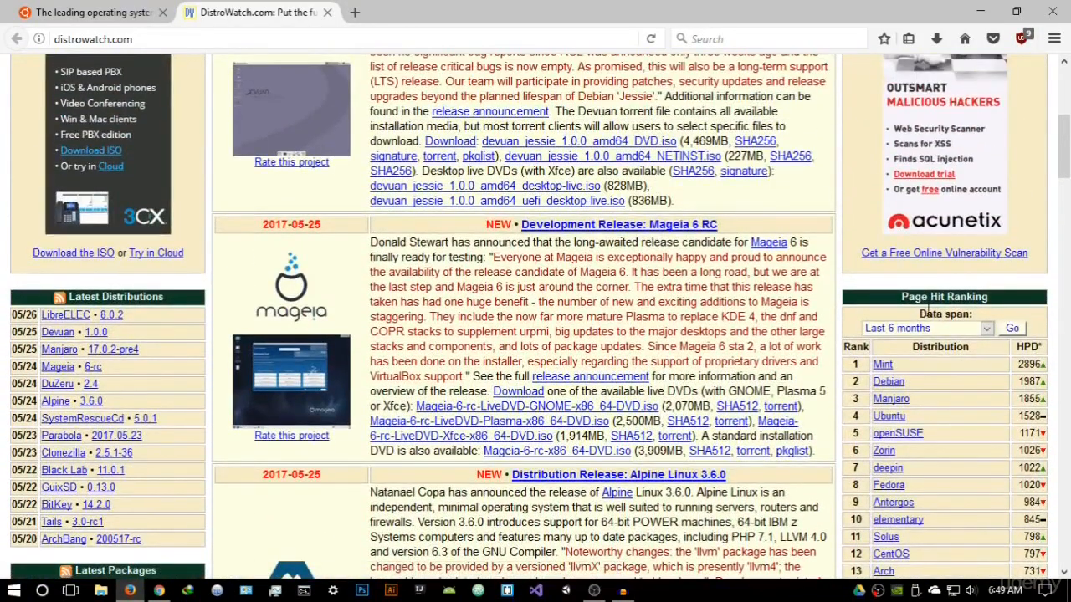
pyautogui.scroll(-2, 965, 339)
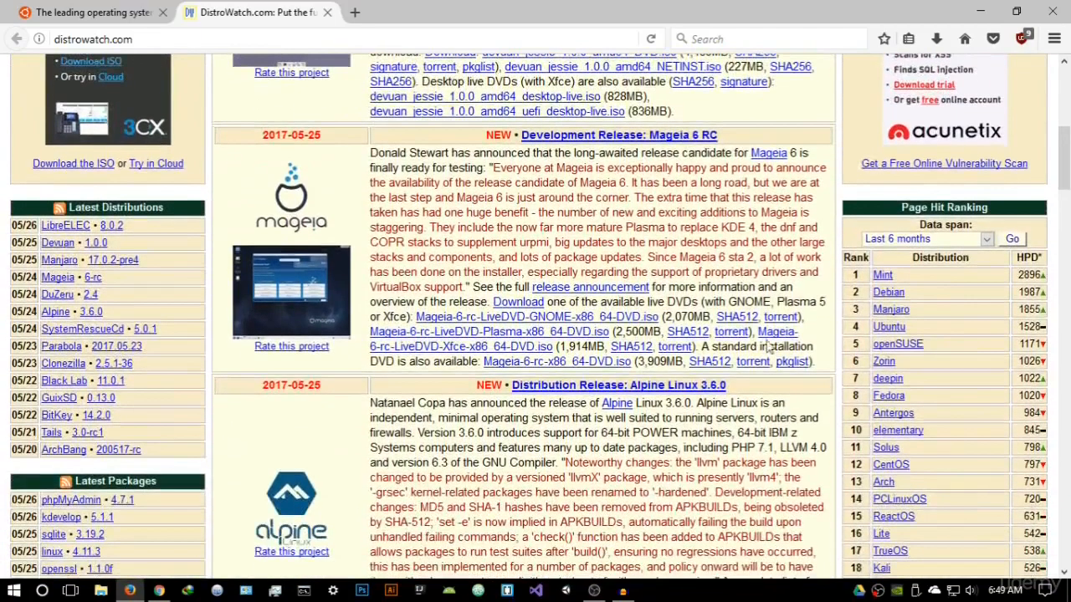
# Open Manjaro from the Page Hit Ranking in a separate tab, review its description, and close that tab
pyautogui.rightClick(891, 317)
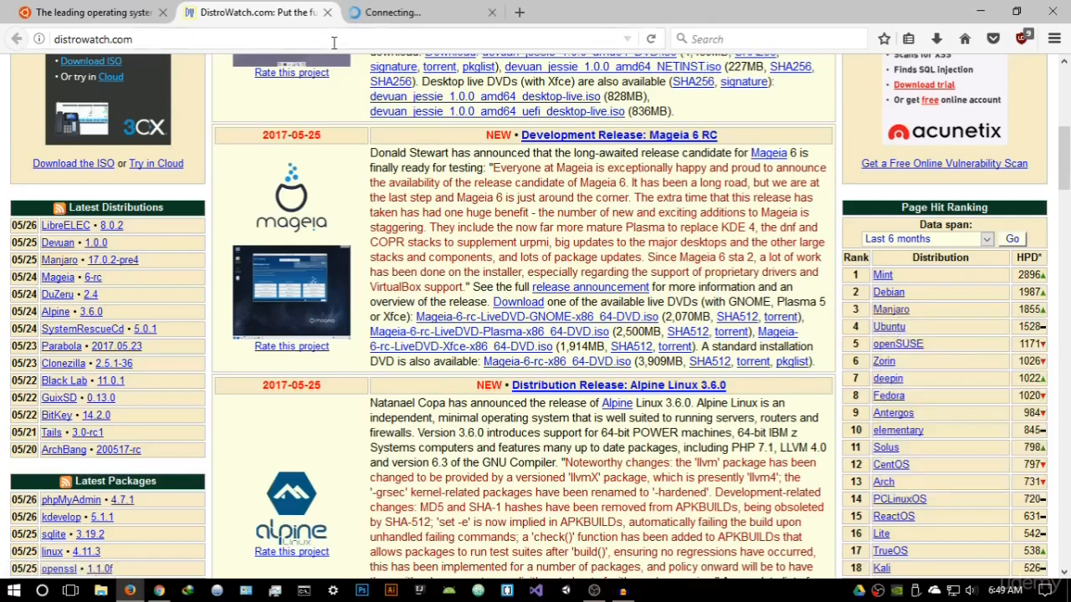
pyautogui.click(406, 10)
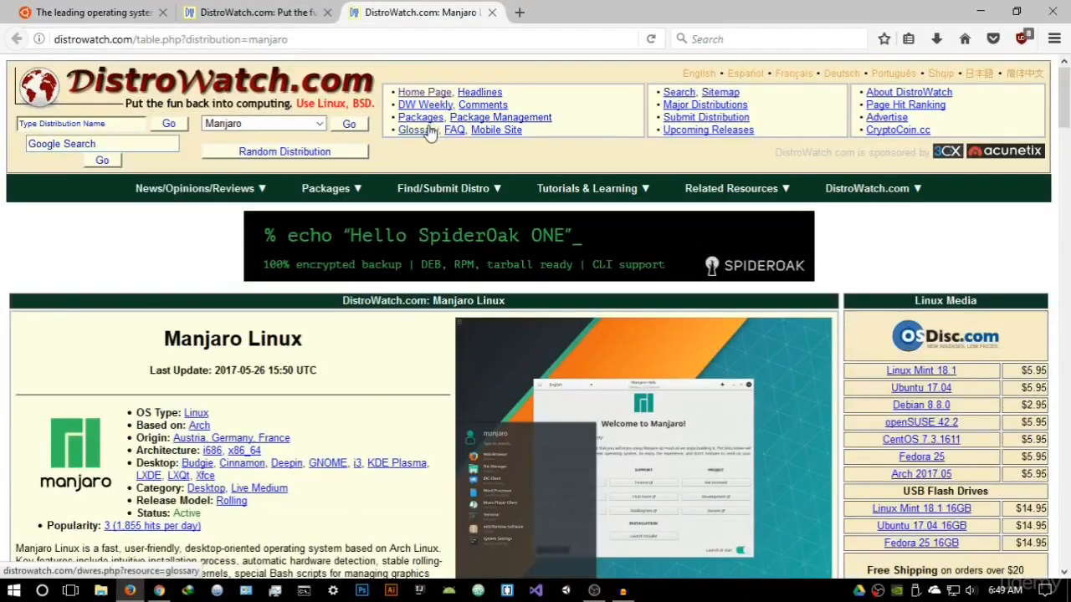
pyautogui.scroll(-3, 431, 209)
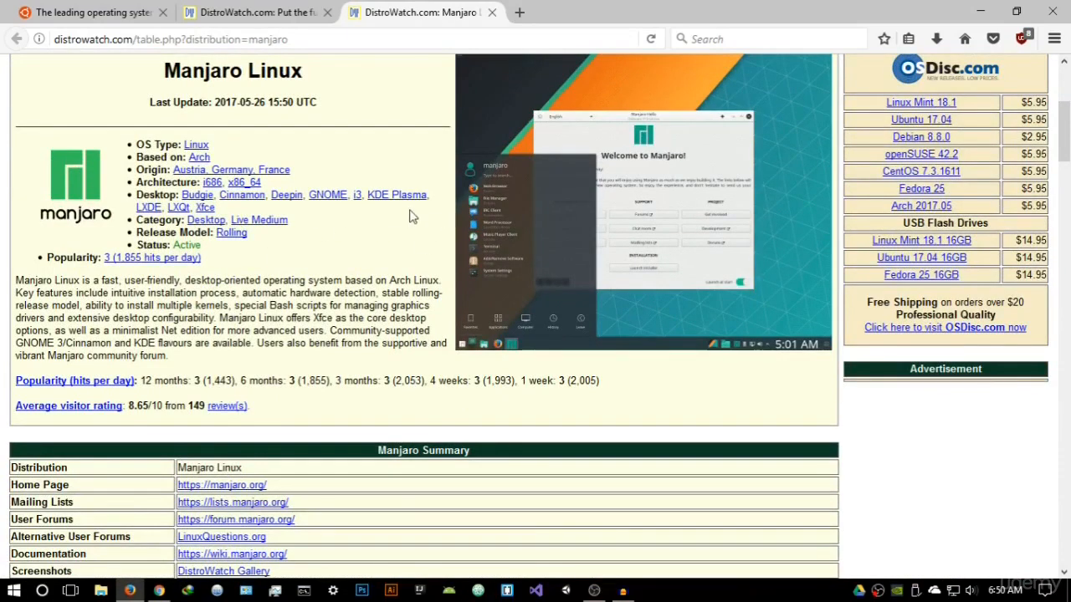
pyautogui.scroll(2, 306, 157)
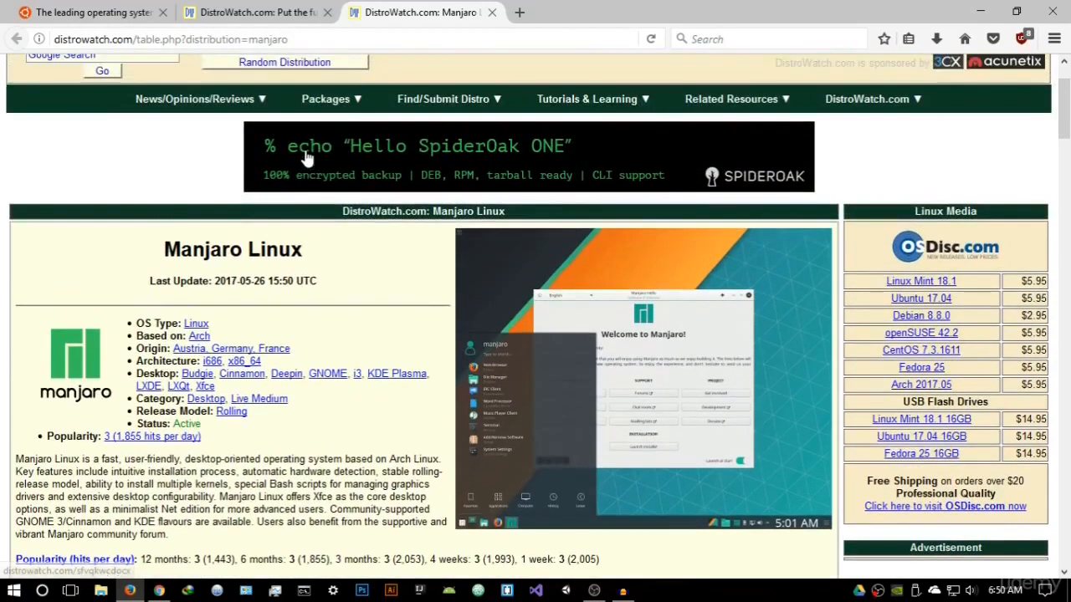
pyautogui.click(492, 12)
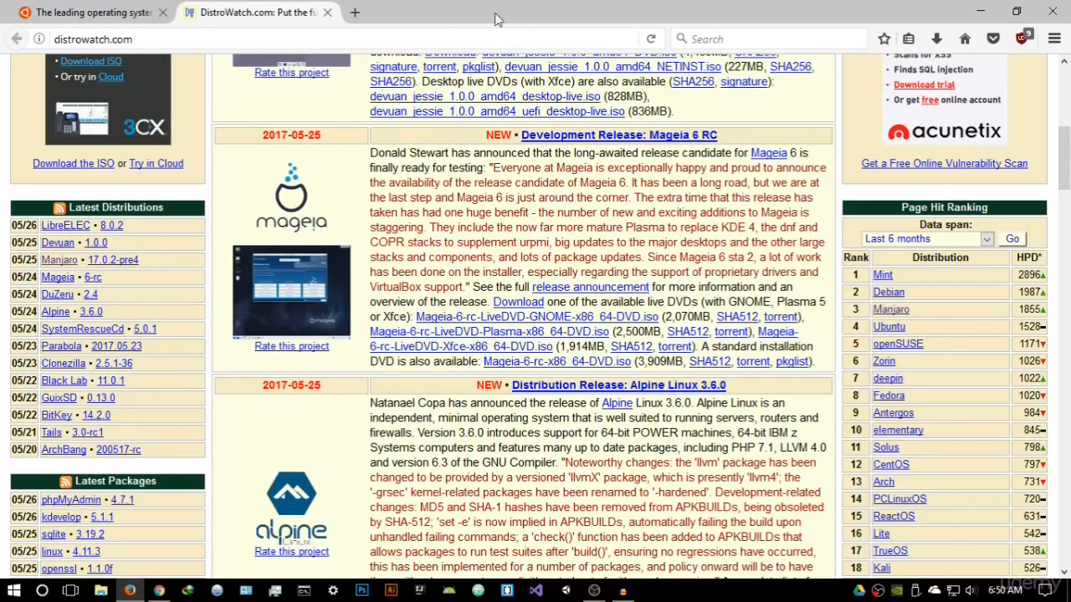
# Open an extra blank tab, return to the Ubuntu site and open its Desktop overview page
pyautogui.click(354, 15)
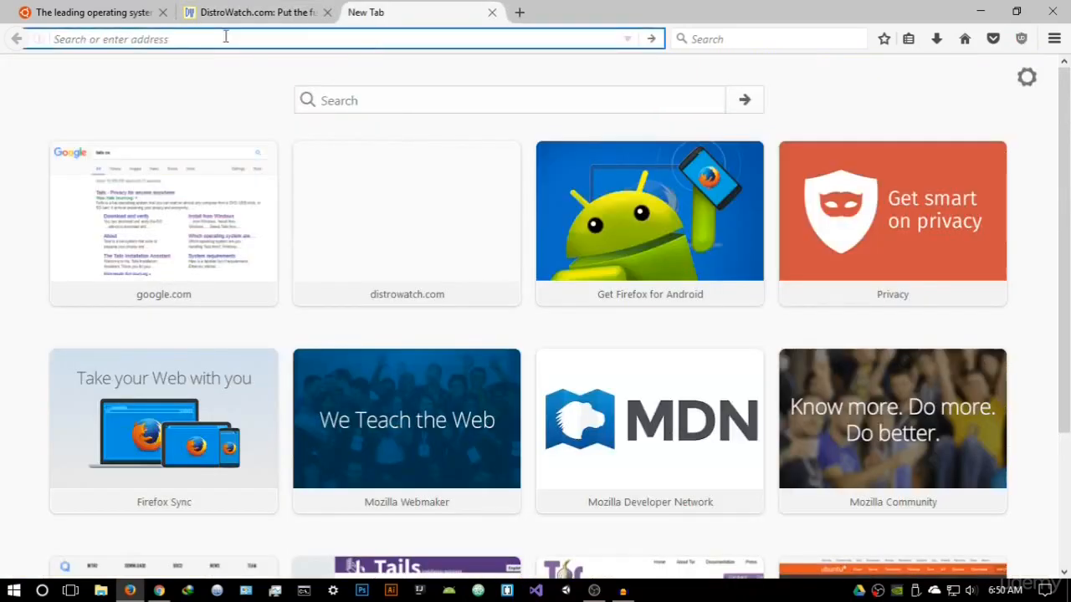
pyautogui.click(92, 13)
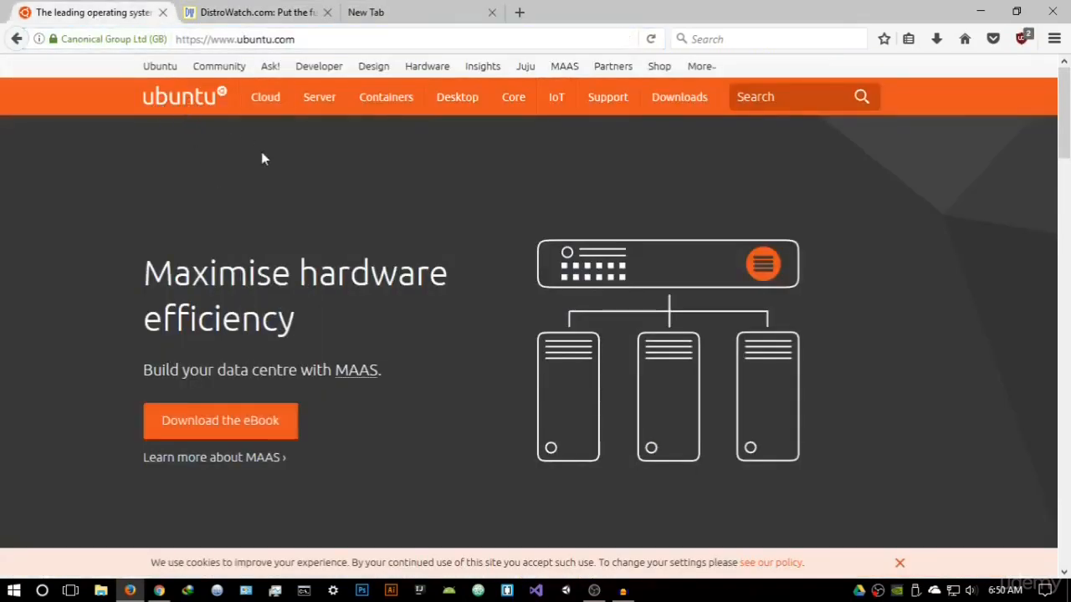
pyautogui.moveTo(319, 97)
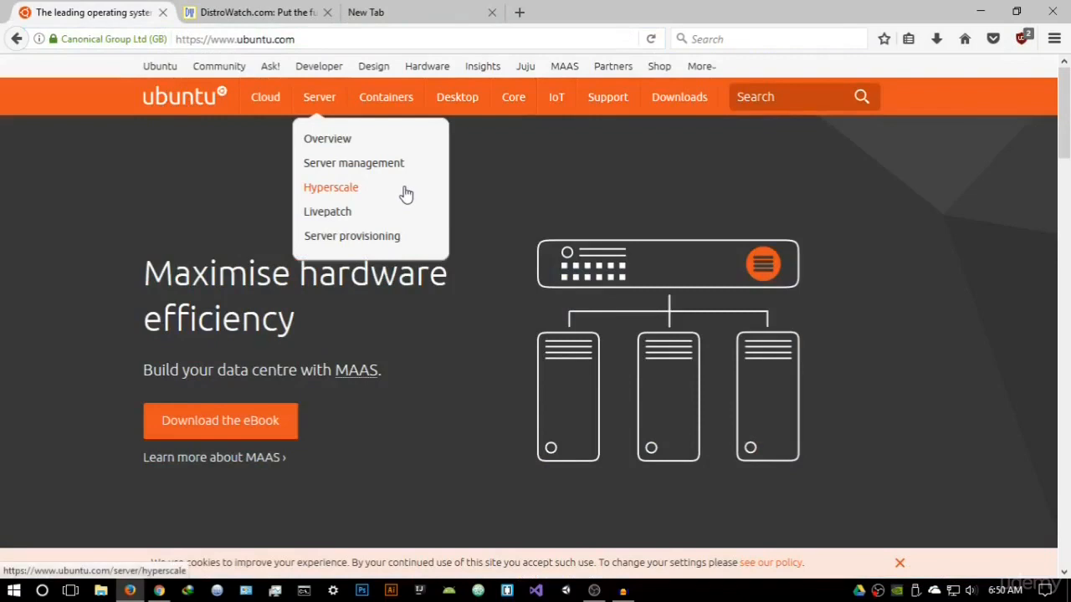
pyautogui.moveTo(458, 99)
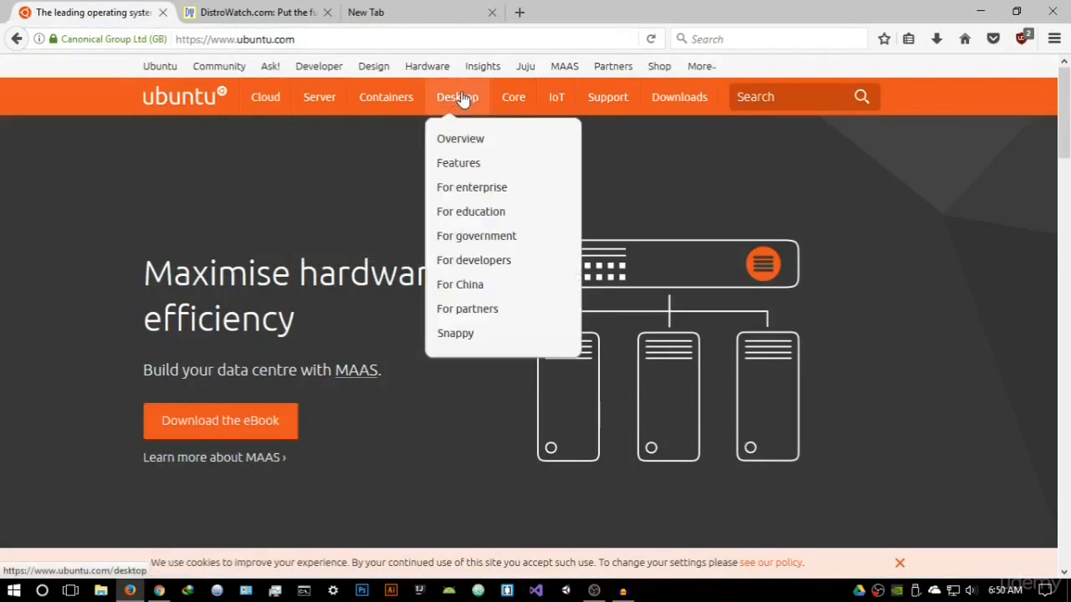
pyautogui.click(463, 99)
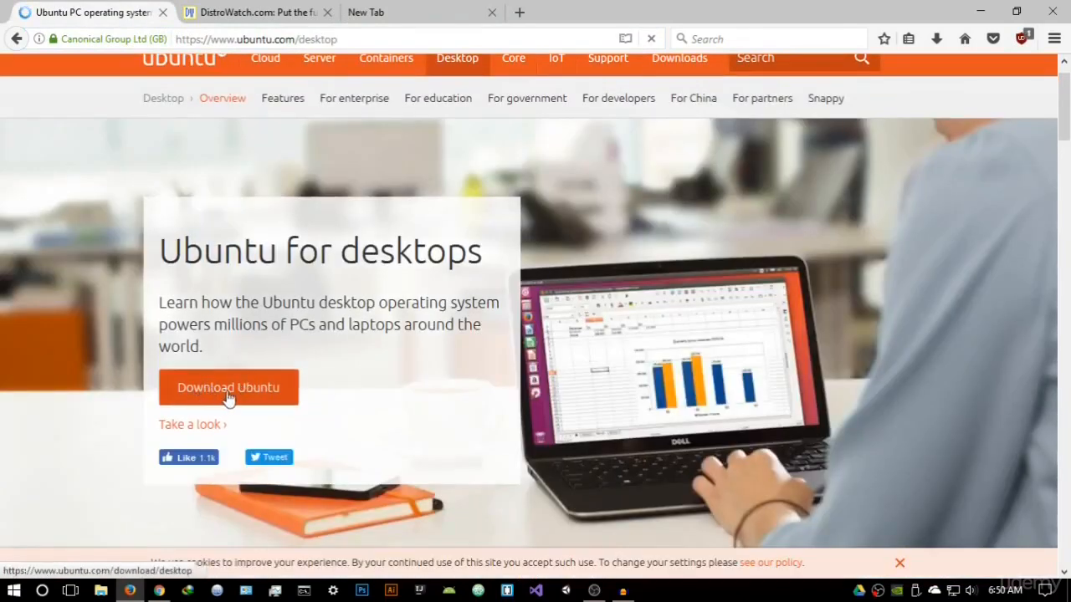
# Open the Ubuntu Desktop download page and review the 16.04.2 LTS and 17.04 releases, closing the cookie notice
pyautogui.click(229, 396)
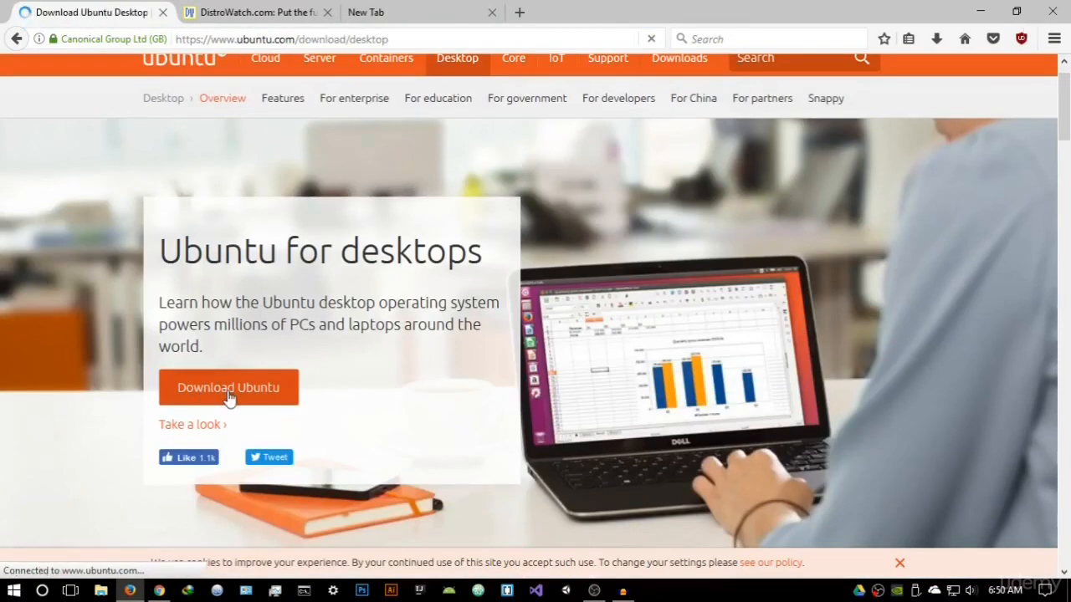
pyautogui.scroll(-3, 234, 393)
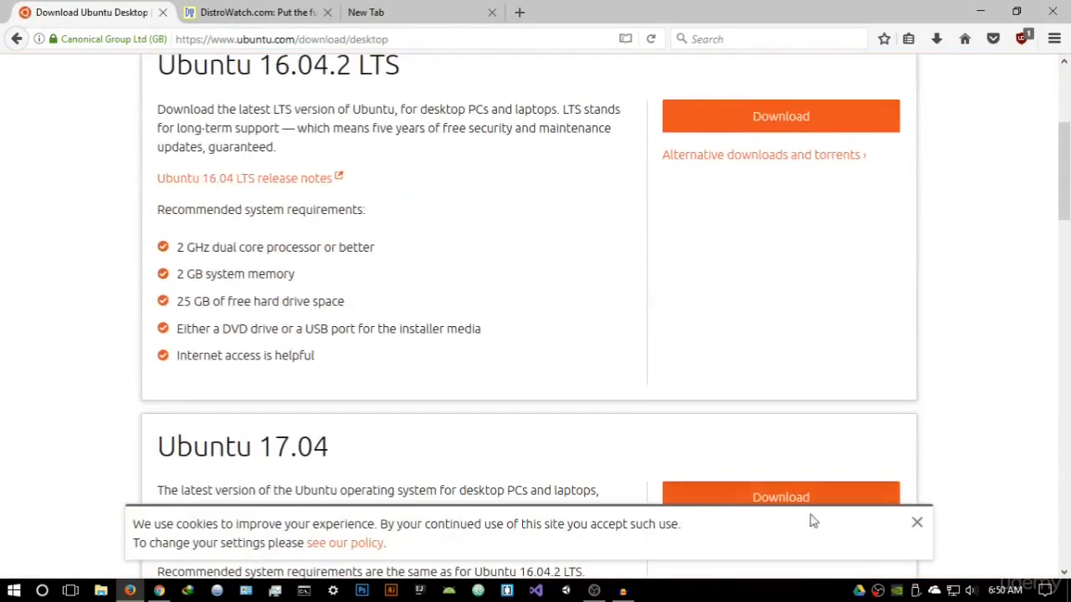
pyautogui.click(917, 522)
pyautogui.scroll(-3, 219, 303)
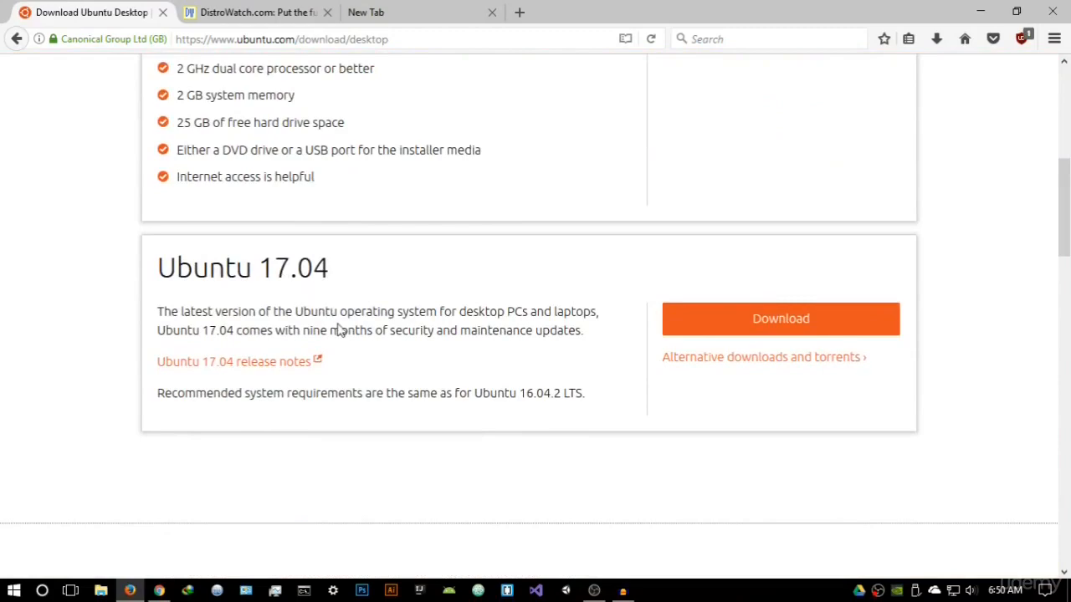
pyautogui.scroll(8, 339, 329)
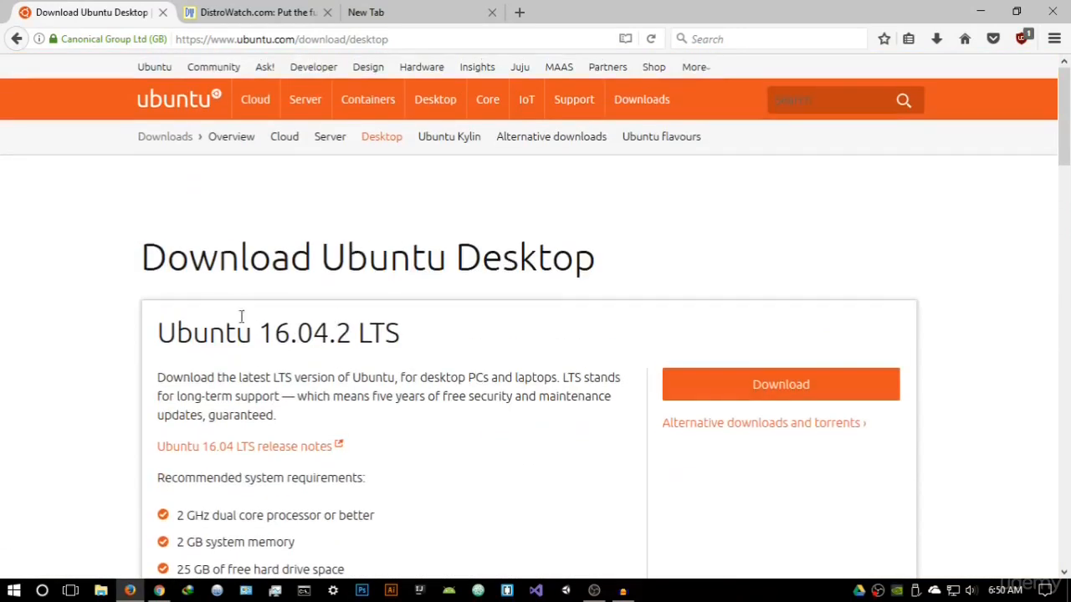
pyautogui.scroll(-3, 239, 318)
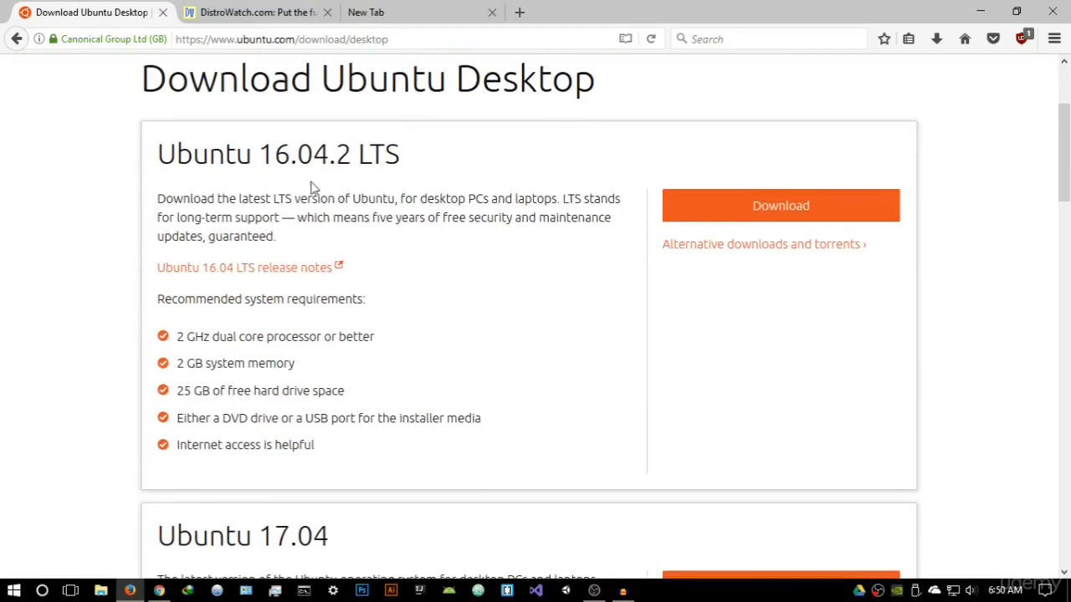
pyautogui.scroll(-4, 434, 257)
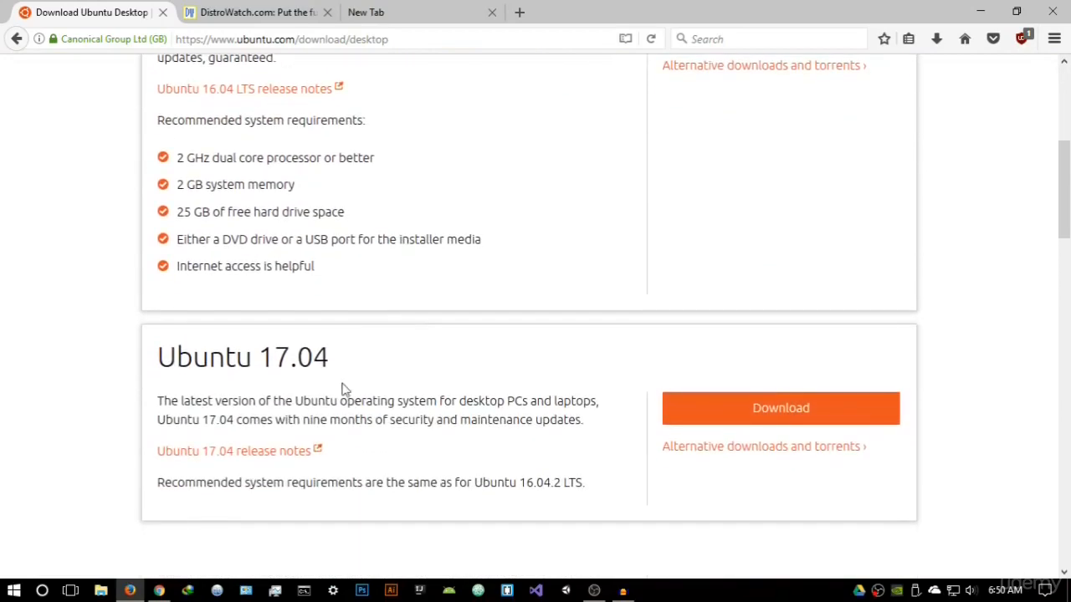
# Choose the Ubuntu 17.04 download and set all five contribution amounts to $0
pyautogui.click(749, 419)
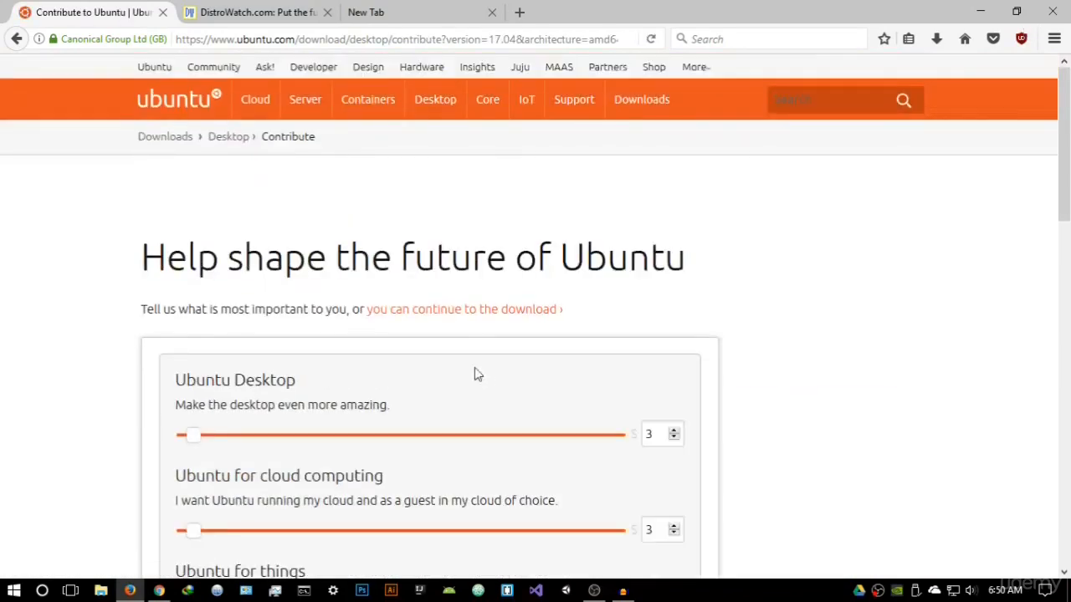
pyautogui.scroll(-4, 445, 306)
pyautogui.moveTo(194, 257); pyautogui.dragTo(170, 265)
pyautogui.moveTo(192, 356); pyautogui.dragTo(159, 351)
pyautogui.moveTo(195, 449); pyautogui.dragTo(175, 435)
pyautogui.scroll(-6, 175, 435)
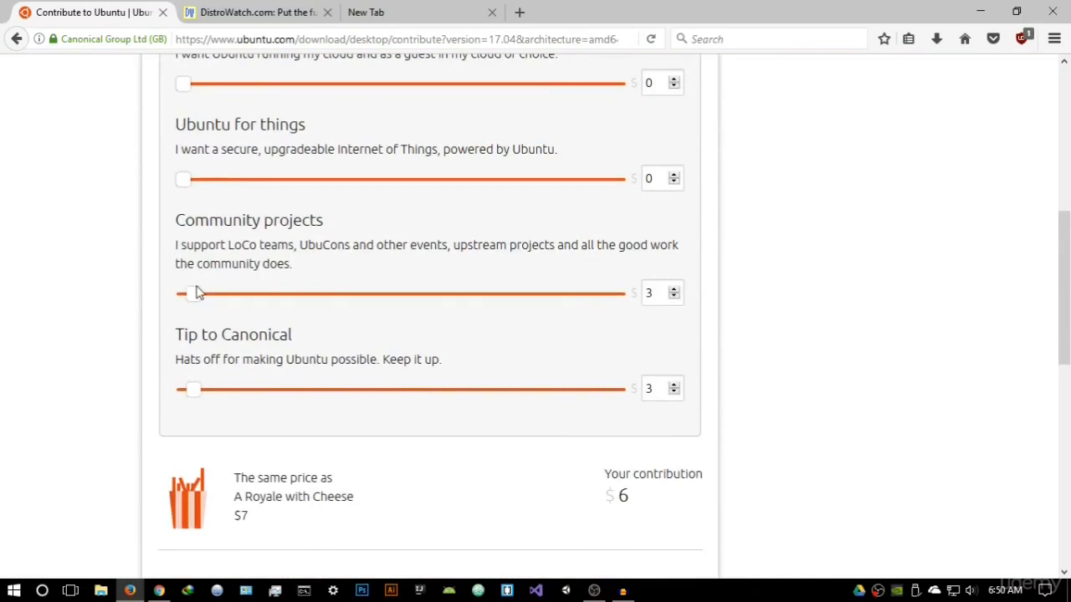
pyautogui.moveTo(194, 293); pyautogui.dragTo(163, 288)
pyautogui.moveTo(191, 399); pyautogui.dragTo(186, 411)
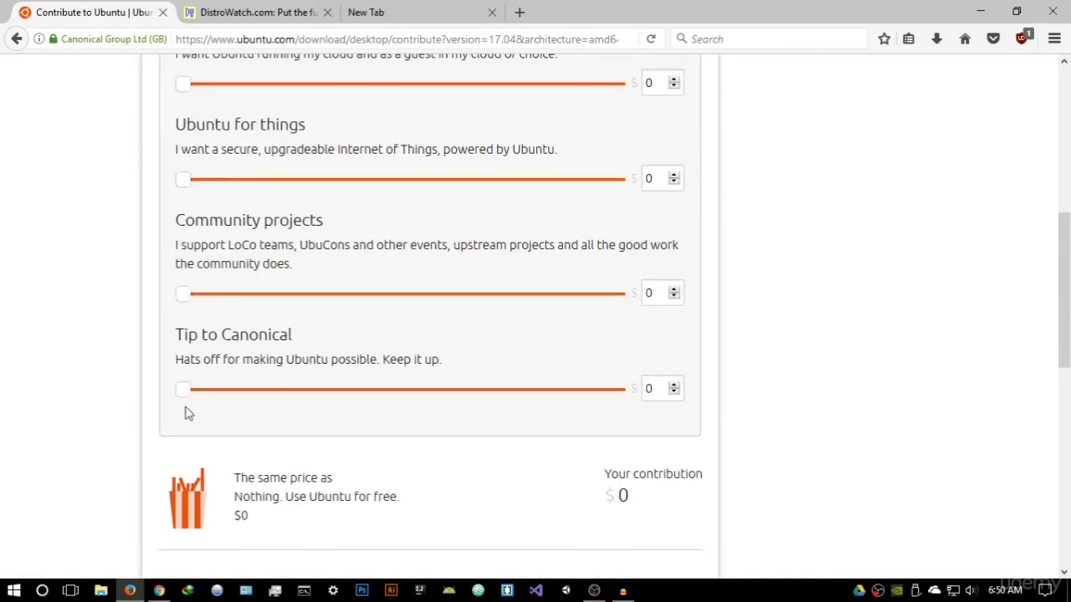
# Continue to the Ubuntu 17.04 download, request the file manually and decline the Internet Download Manager integration help
pyautogui.scroll(-5, 387, 337)
pyautogui.scroll(10, 386, 337)
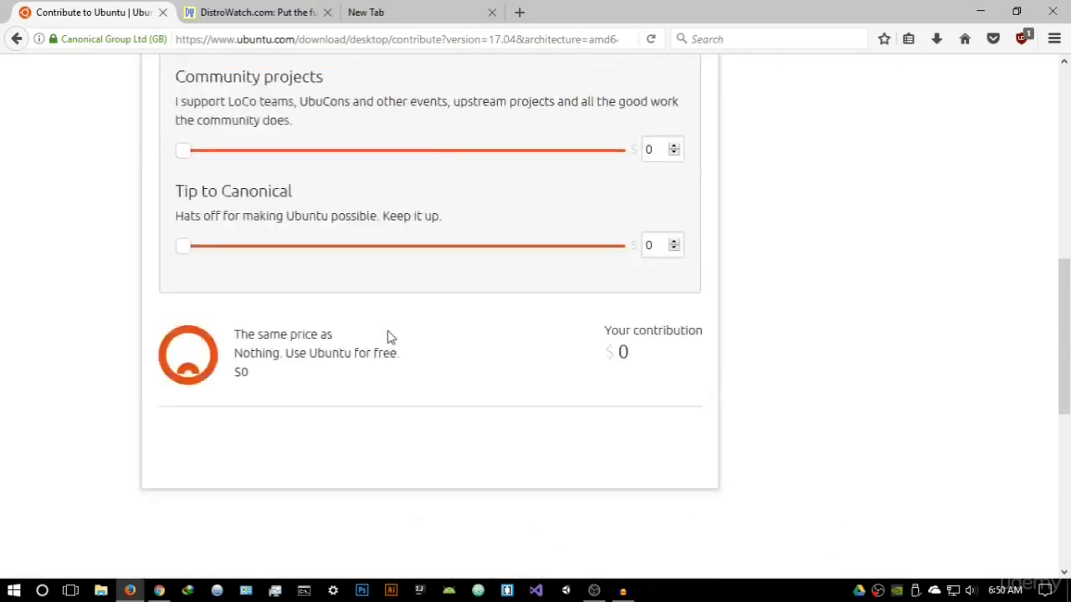
pyautogui.click(426, 315)
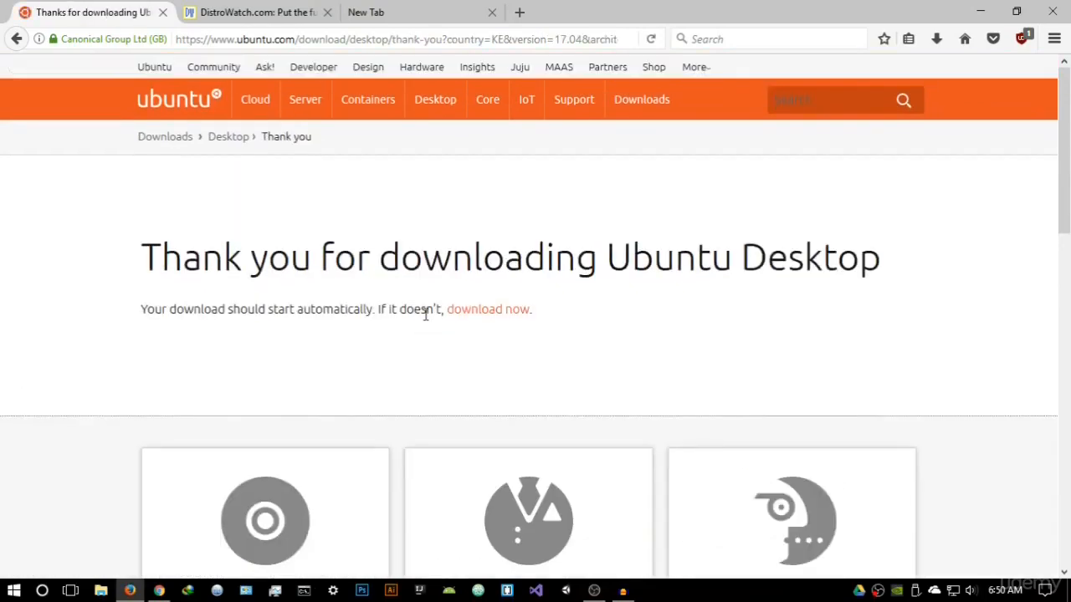
pyautogui.scroll(-5, 424, 324)
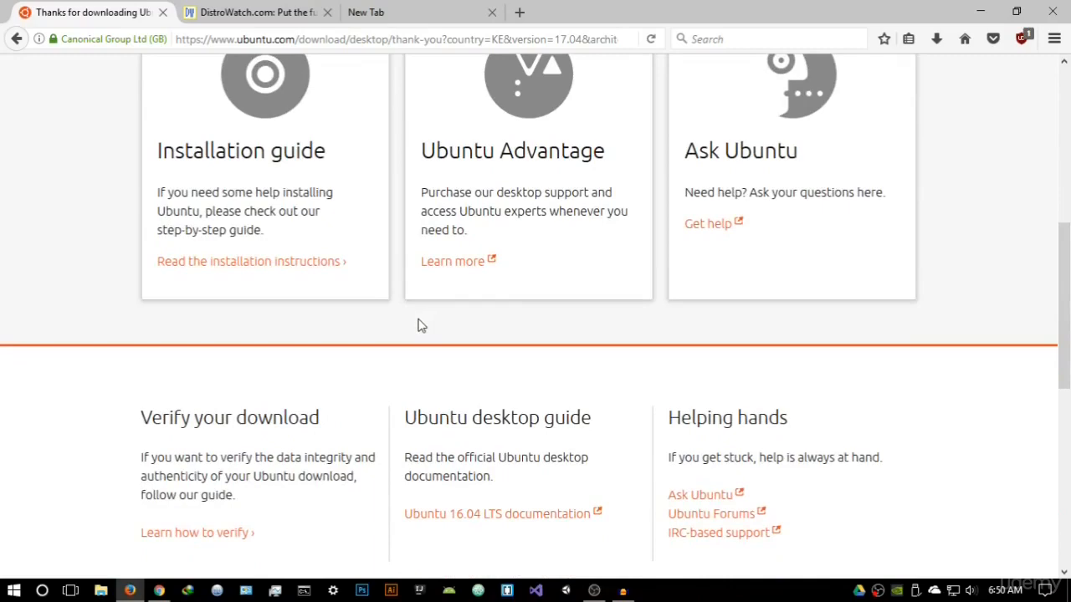
pyautogui.scroll(5, 420, 325)
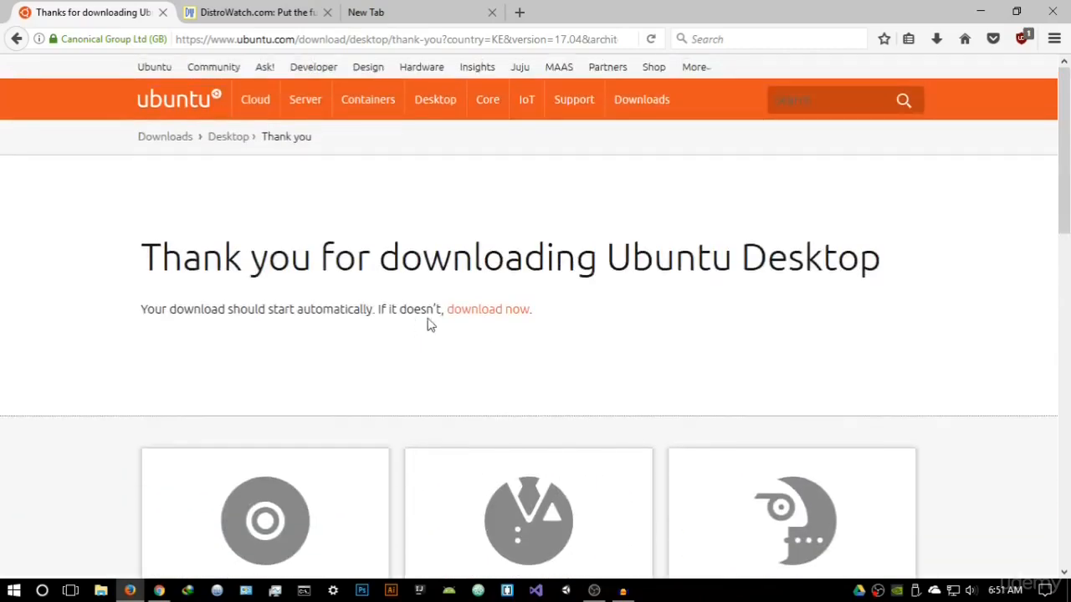
pyautogui.click(473, 310)
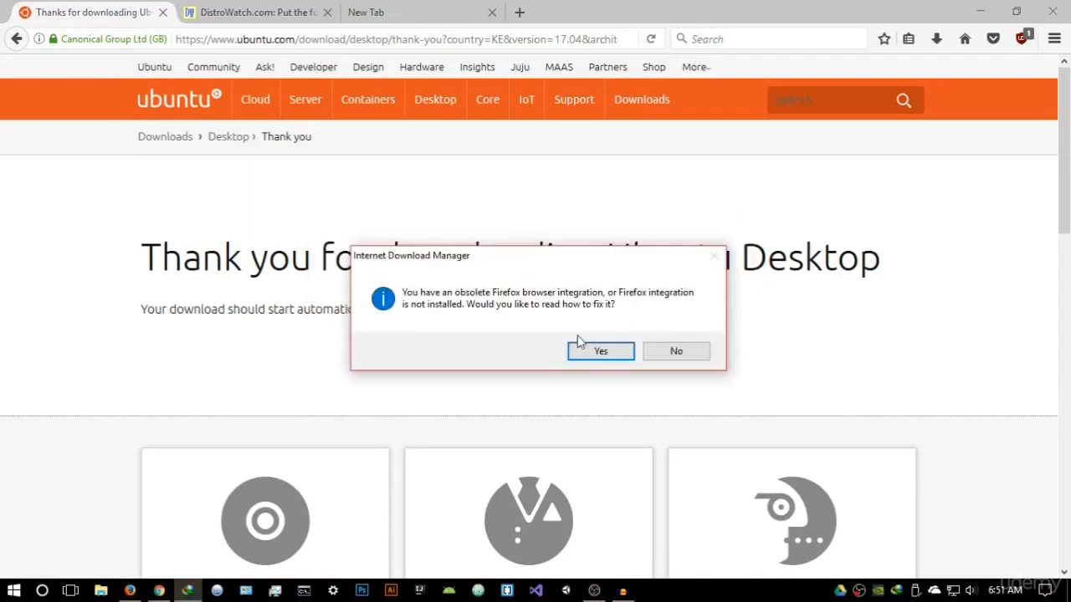
pyautogui.click(679, 352)
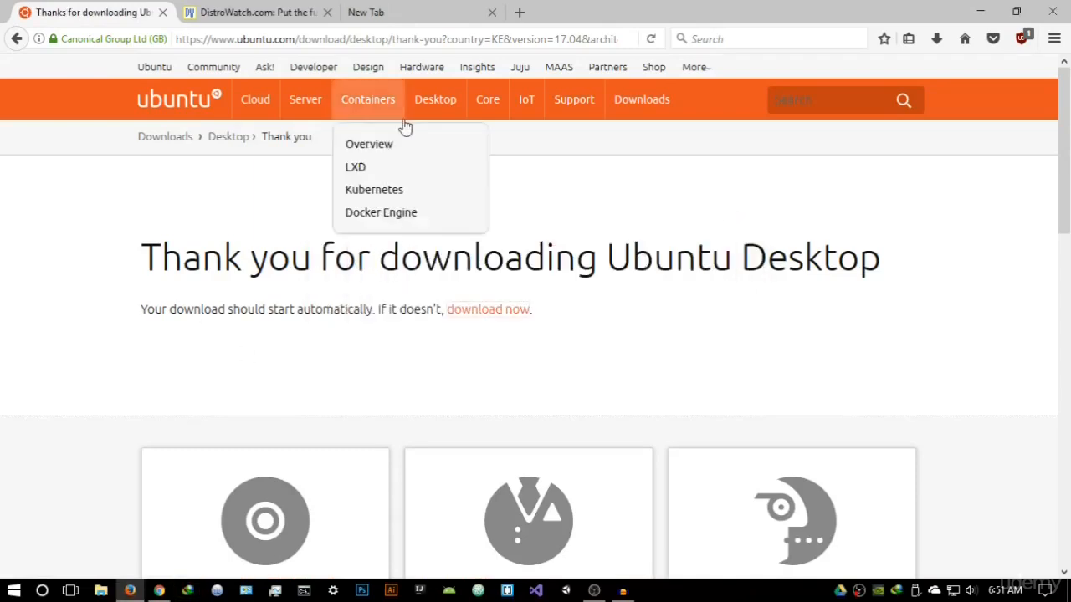
# Go back through the Ubuntu Desktop overview to its download page and choose the 16.04.2 LTS download
pyautogui.moveTo(435, 110)
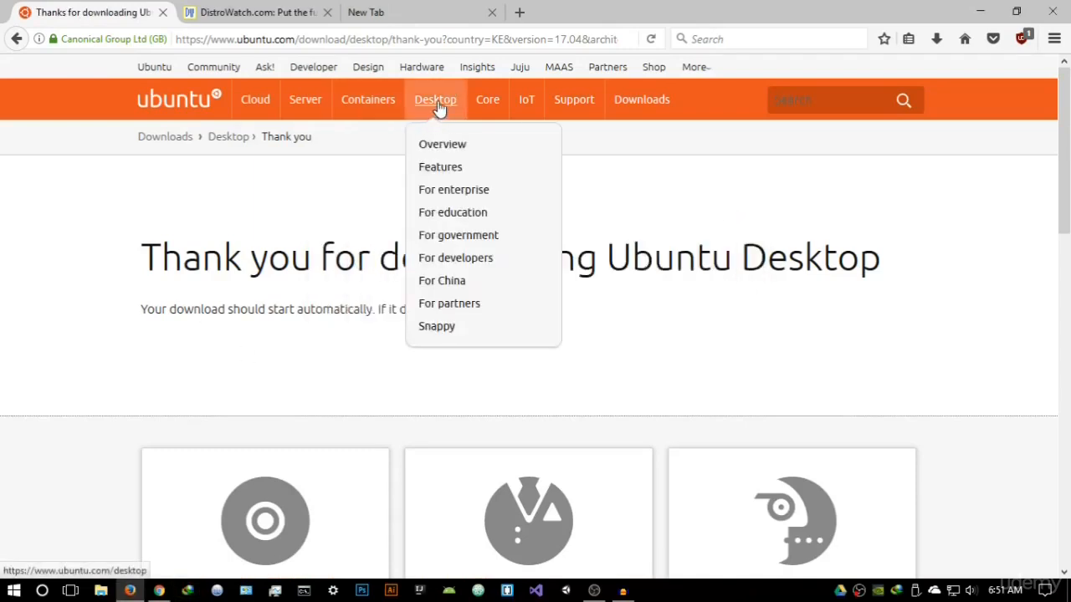
pyautogui.click(437, 107)
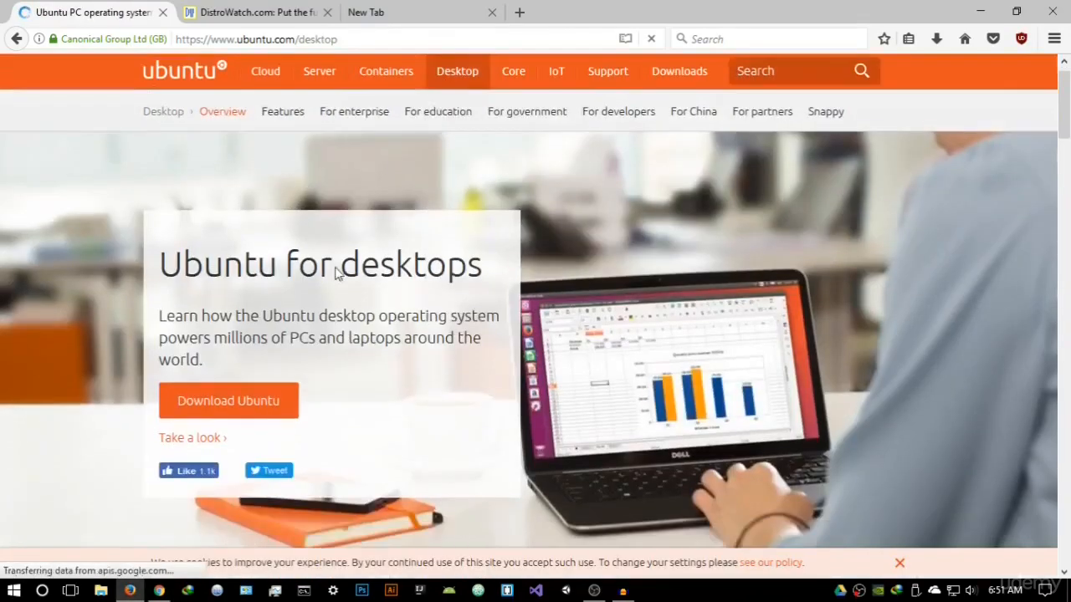
pyautogui.scroll(-3, 337, 276)
pyautogui.click(256, 263)
pyautogui.scroll(-1, 268, 261)
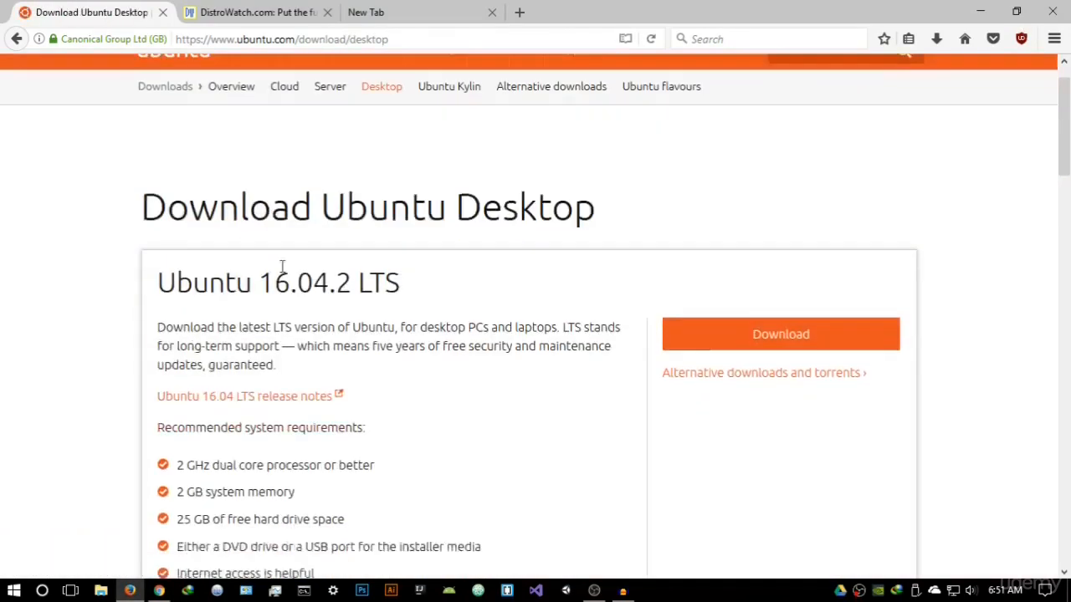
pyautogui.scroll(-3, 282, 266)
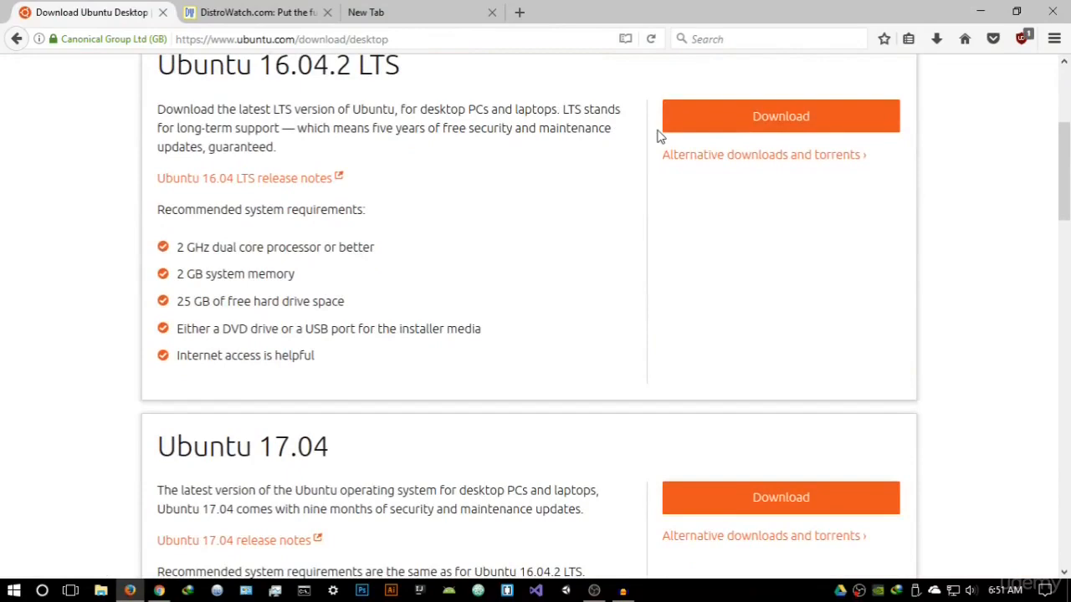
pyautogui.click(736, 126)
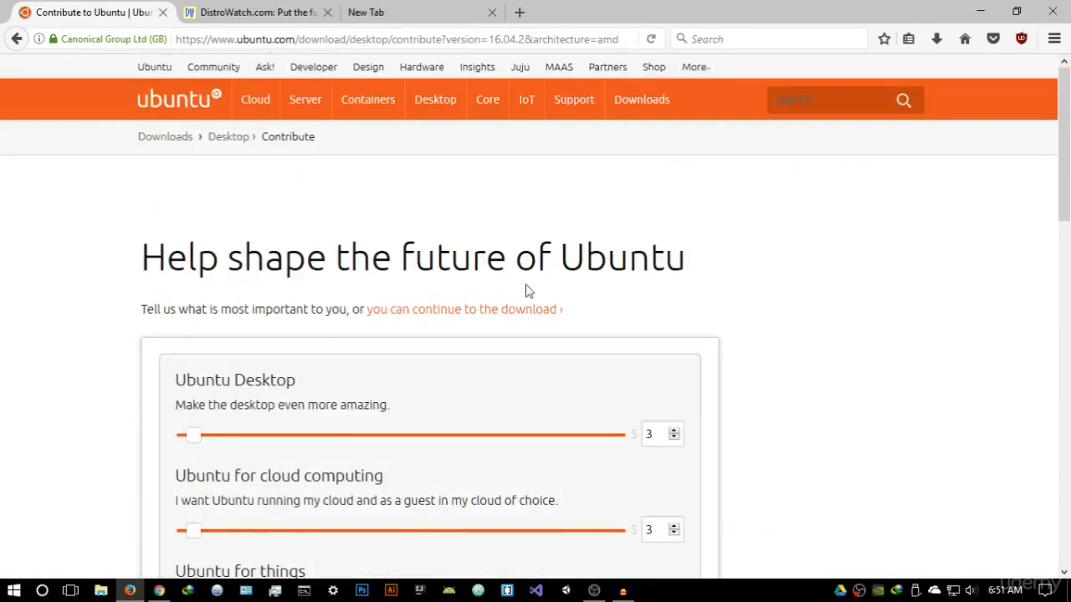
# Set the five contribution amounts for the Ubuntu 16.04.2 download to $0
pyautogui.scroll(-3, 149, 203)
pyautogui.moveTo(193, 166); pyautogui.dragTo(183, 167)
pyautogui.moveTo(184, 263); pyautogui.dragTo(180, 263)
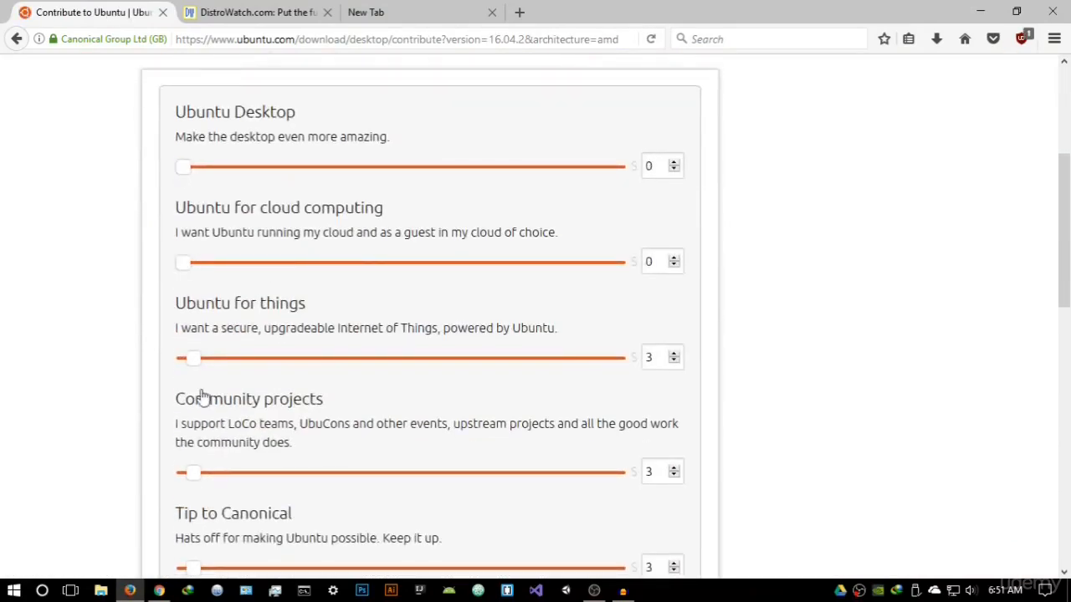
pyautogui.moveTo(191, 360); pyautogui.dragTo(155, 367)
pyautogui.moveTo(193, 473); pyautogui.dragTo(175, 476)
pyautogui.scroll(-2, 190, 502)
pyautogui.scroll(-3, 191, 502)
pyautogui.moveTo(193, 402); pyautogui.dragTo(178, 403)
# Request the ubuntu-16.04.2-desktop-amd64.iso download, cancel it in the download manager and decline the browser integration help
pyautogui.scroll(8, 502, 335)
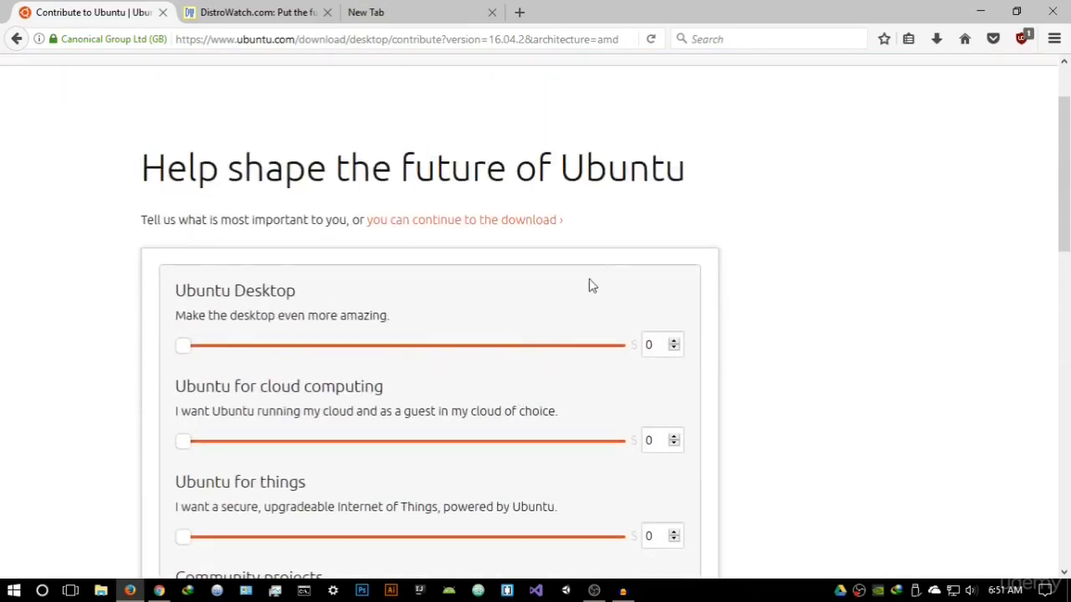
pyautogui.click(505, 223)
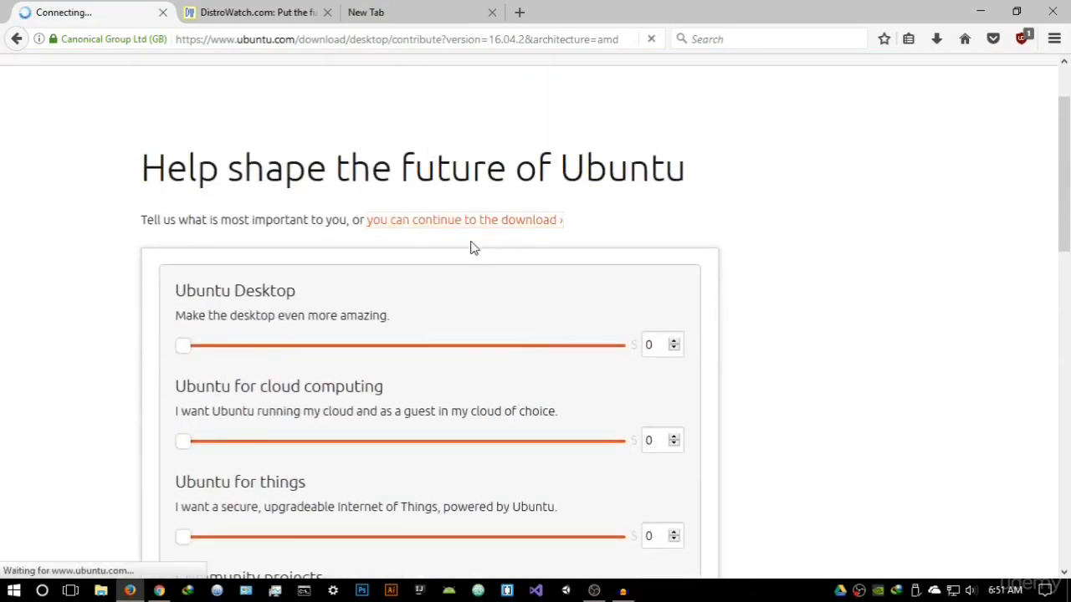
pyautogui.scroll(-5, 468, 242)
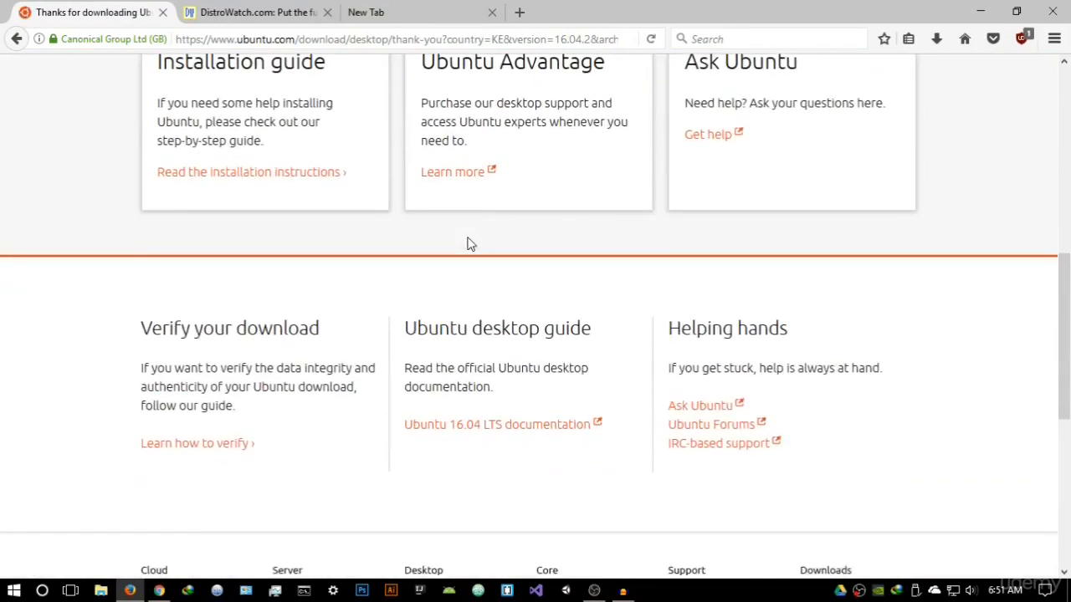
pyautogui.scroll(5, 469, 243)
pyautogui.click(495, 134)
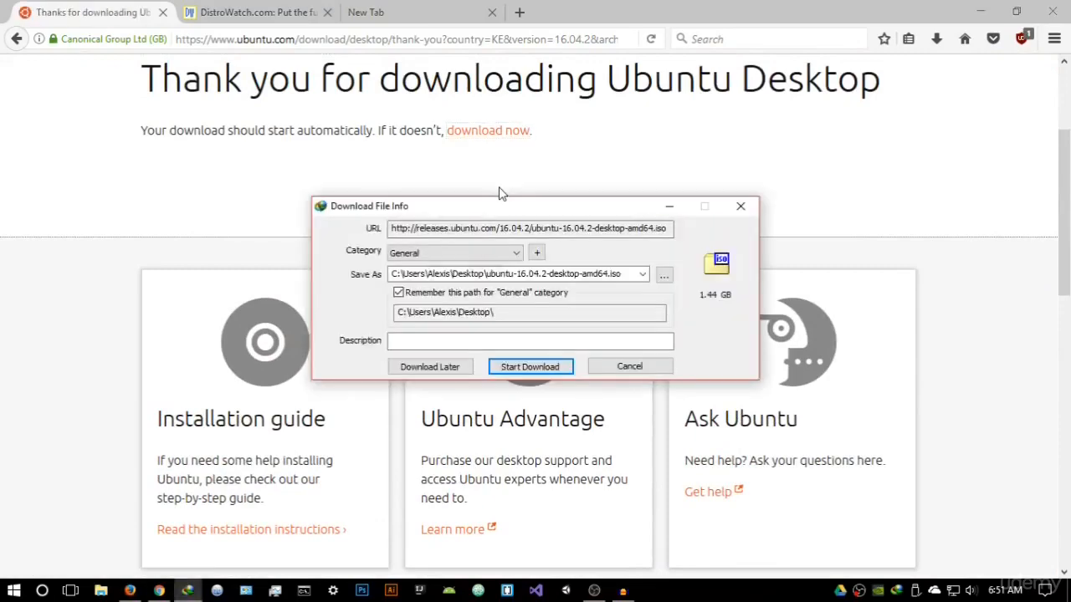
pyautogui.click(740, 206)
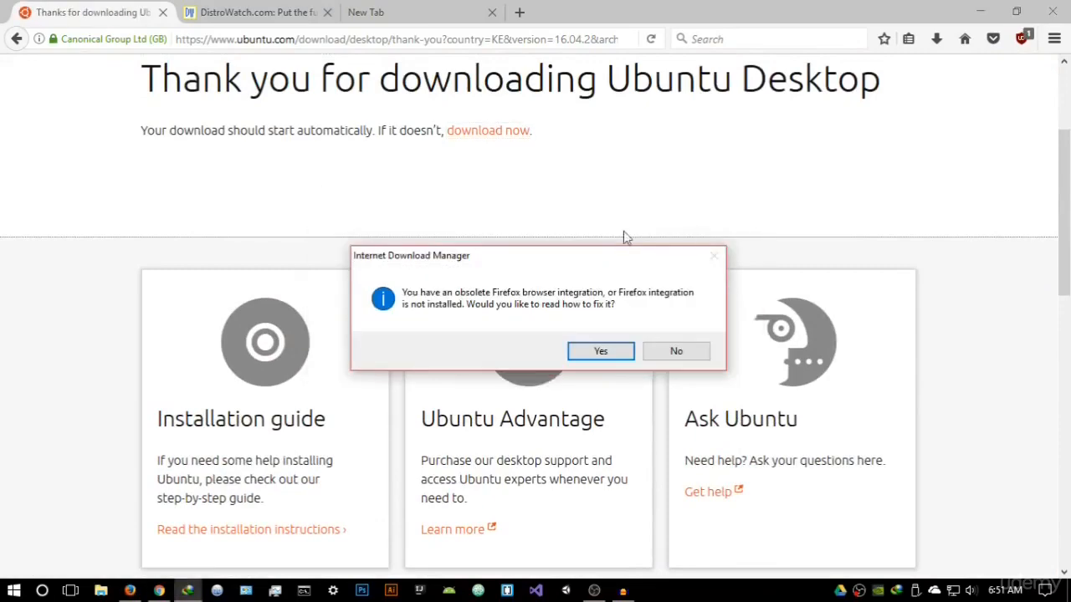
pyautogui.scroll(3, 655, 238)
pyautogui.click(677, 352)
# Open Ubuntu's Downloads overview, go to Ubuntu Desktop and look through its download page
pyautogui.click(651, 92)
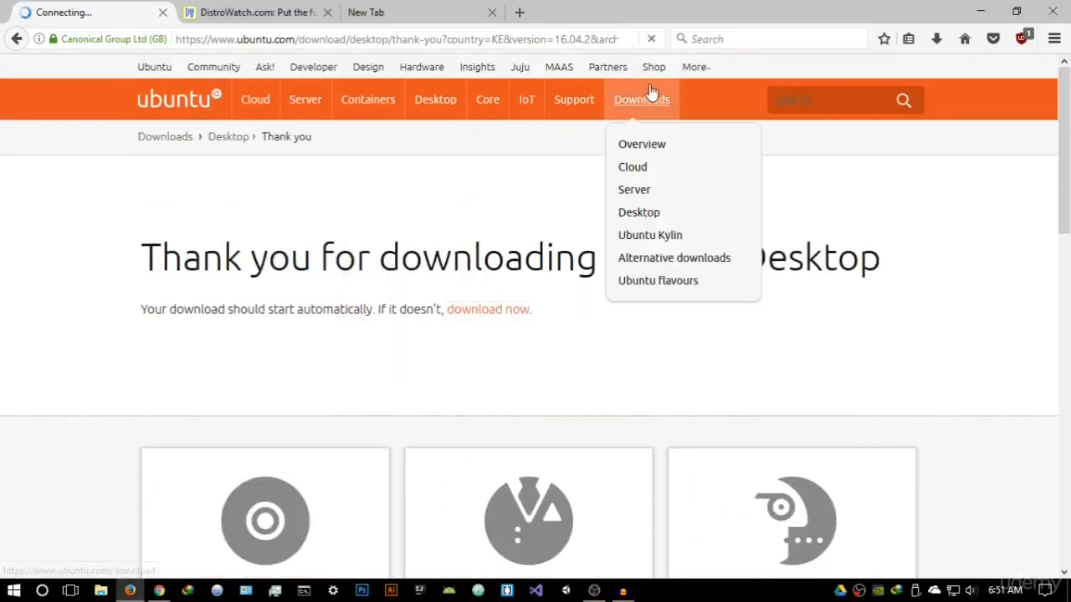
pyautogui.scroll(-3, 508, 243)
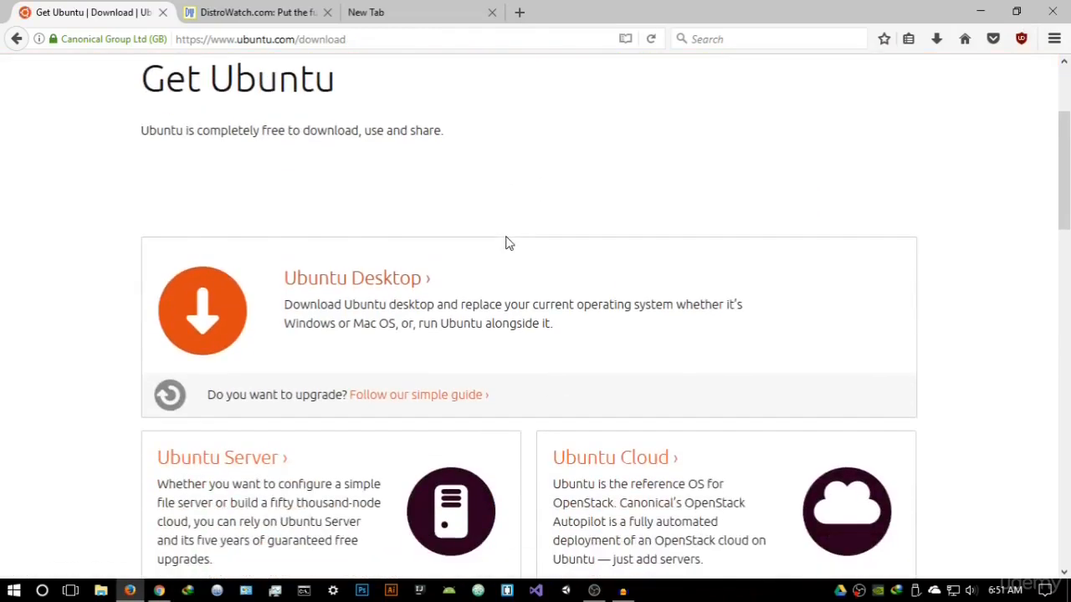
pyautogui.click(424, 291)
pyautogui.scroll(-8, 423, 290)
pyautogui.scroll(-3, 424, 290)
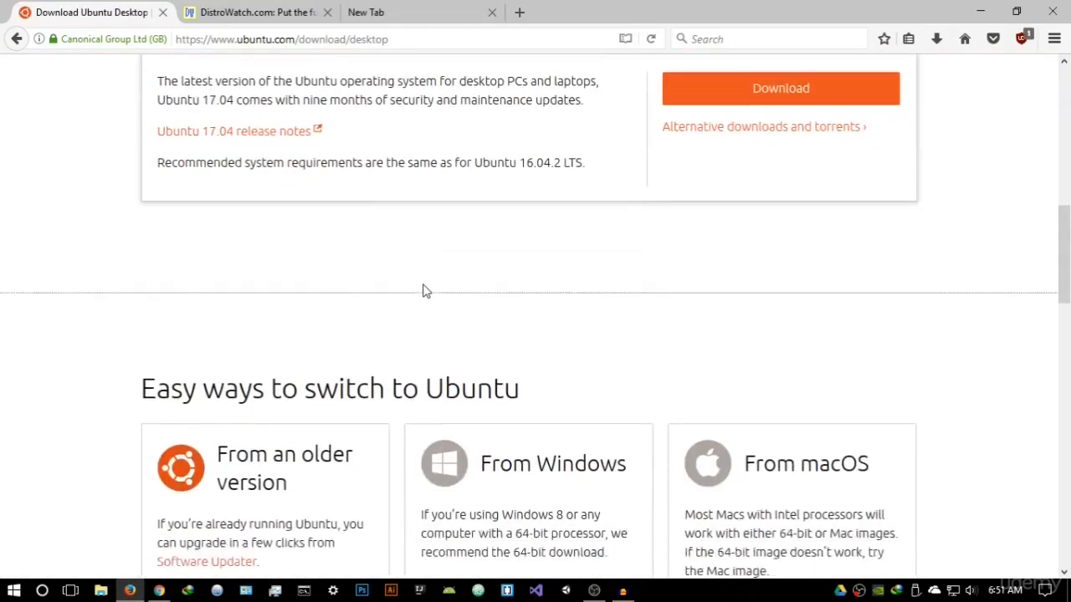
pyautogui.scroll(10, 662, 270)
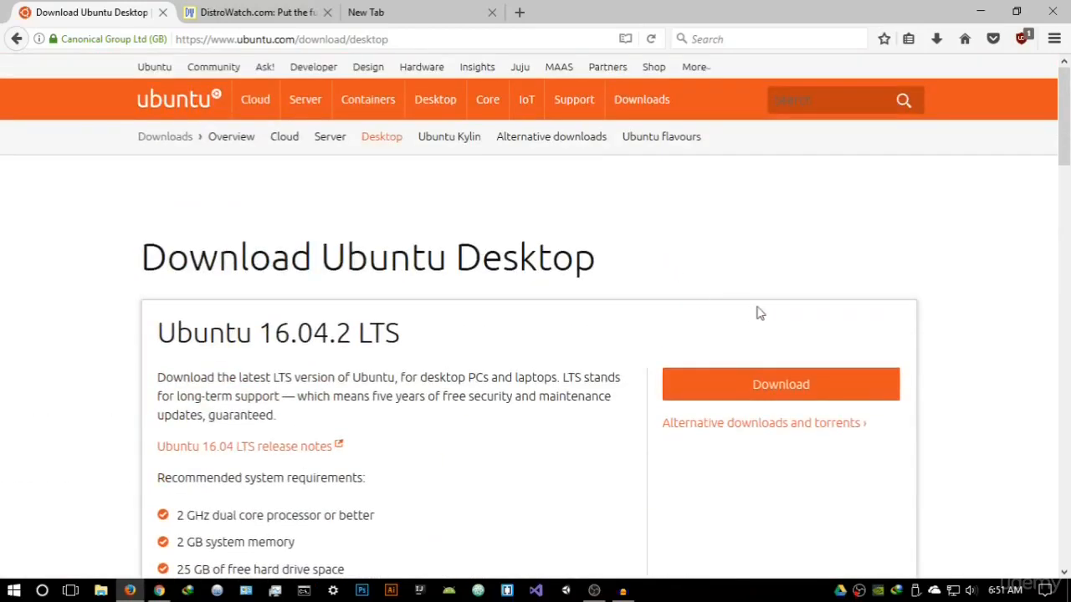
# Open Alternative downloads and torrents for 16.04.2 LTS and examine the network installer, BitTorrent and other image options
pyautogui.click(756, 429)
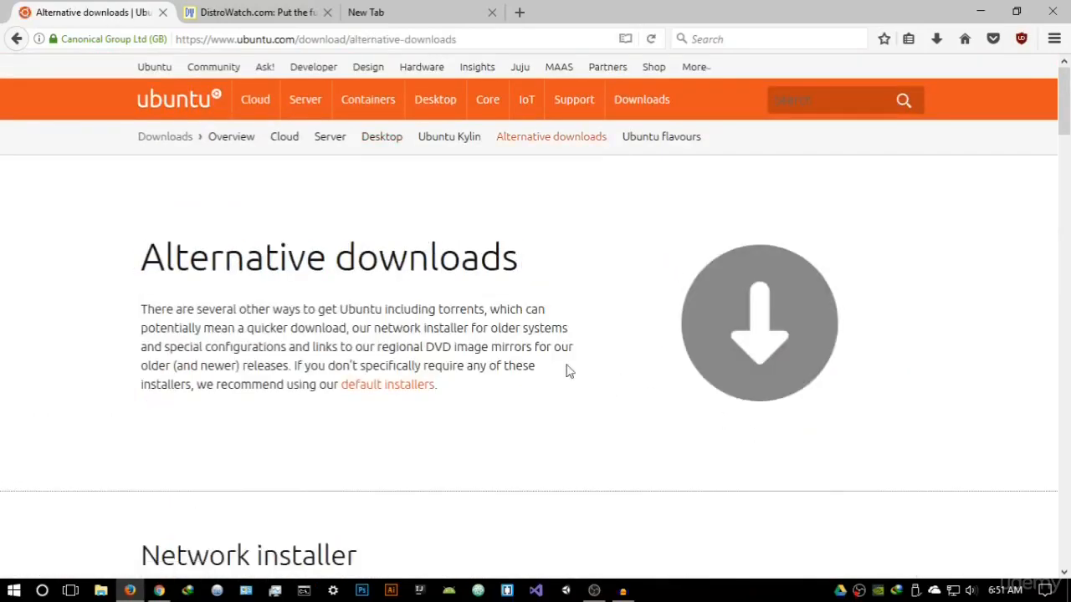
pyautogui.scroll(-4, 502, 343)
pyautogui.scroll(-3, 359, 356)
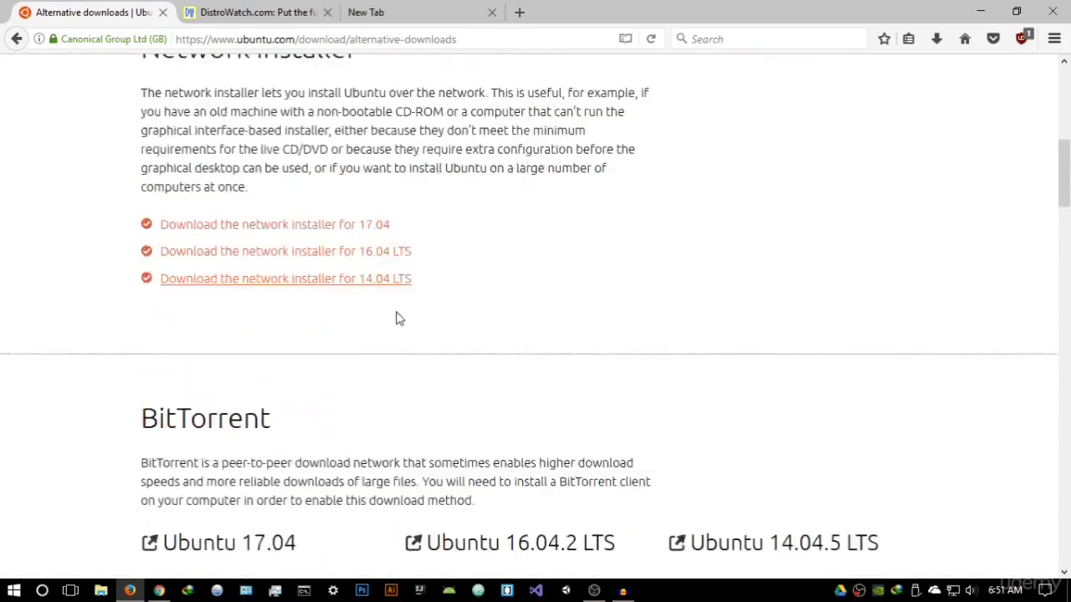
pyautogui.scroll(-3, 393, 309)
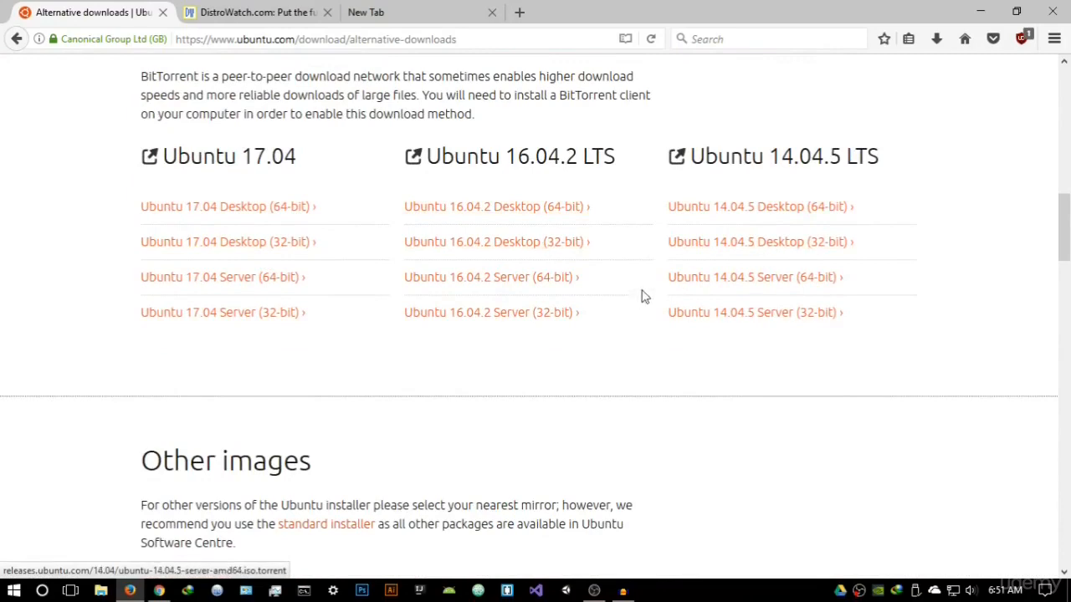
pyautogui.scroll(-3, 159, 335)
pyautogui.scroll(2, 451, 282)
pyautogui.scroll(1, 450, 282)
pyautogui.scroll(10, 502, 251)
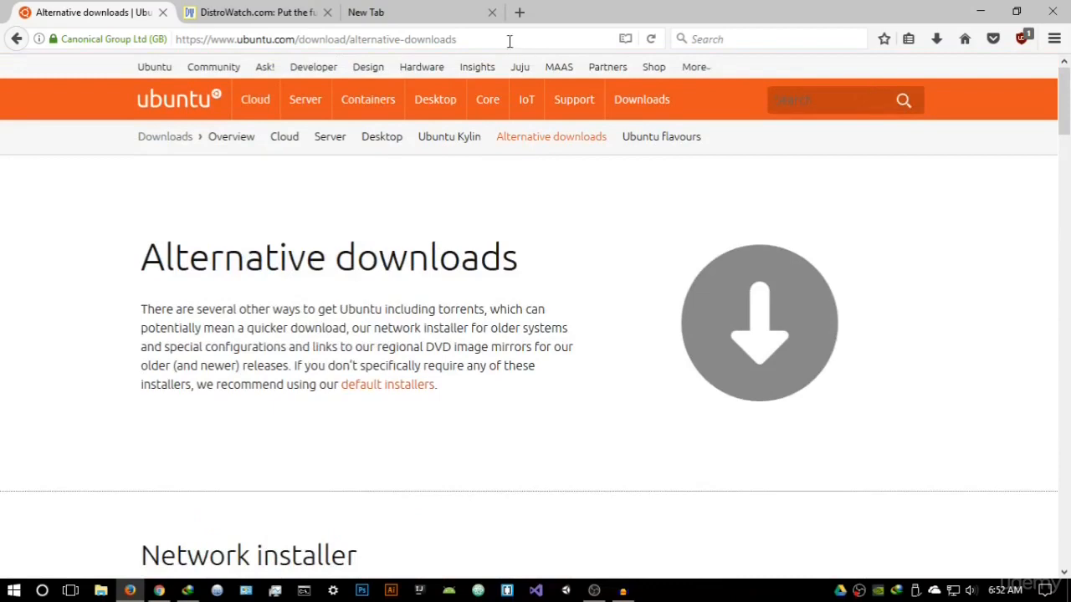
# Search the web for "universal usb installer" in the empty tab and open the Pendrivelinux result
pyautogui.click(391, 15)
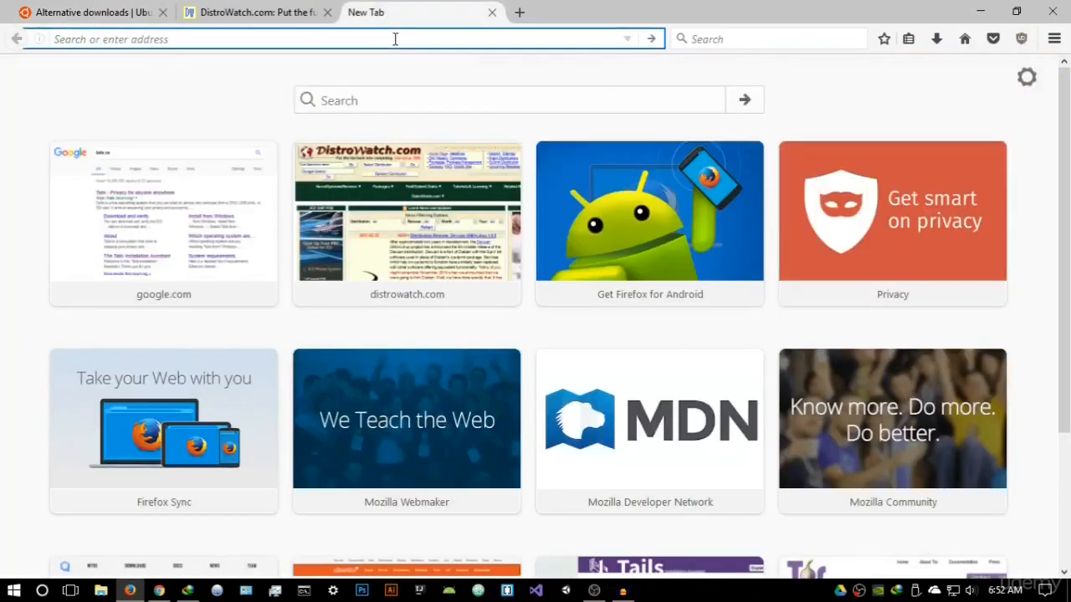
pyautogui.write('universal')
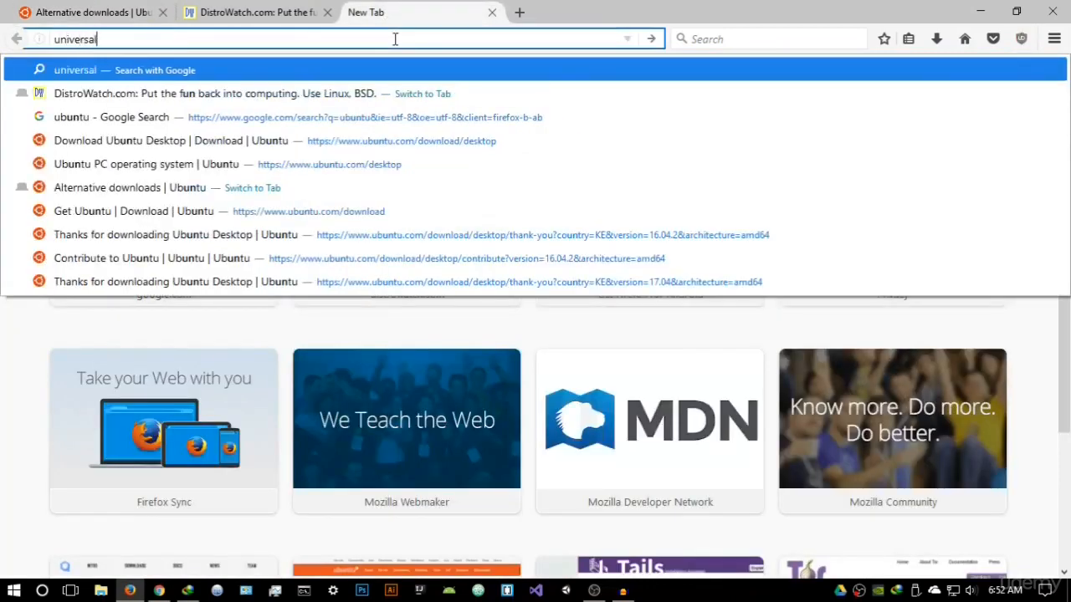
pyautogui.write(' usb installer')
pyautogui.press('Return')
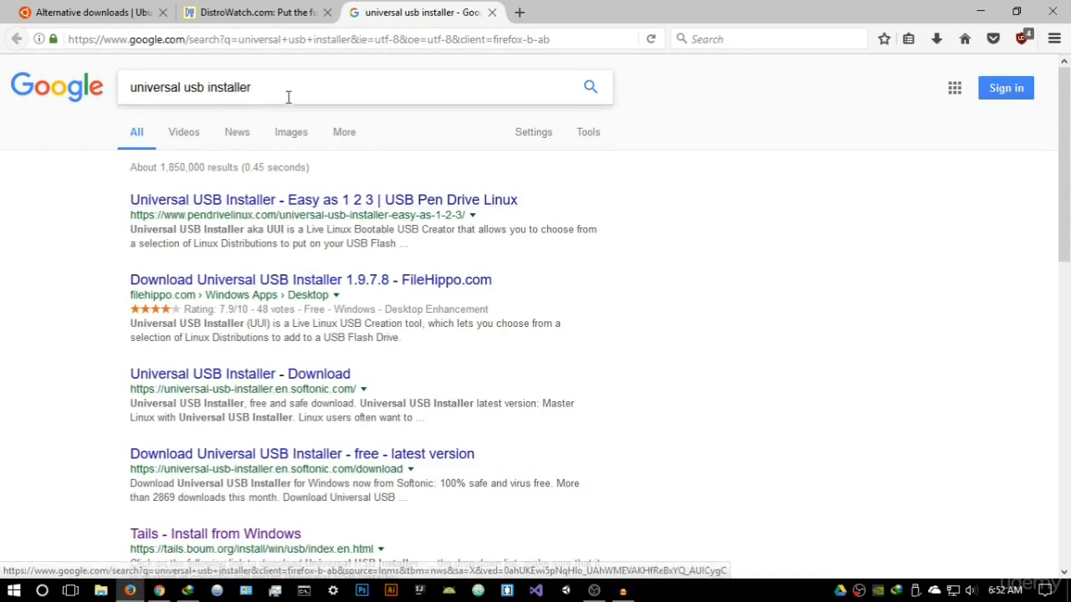
pyautogui.click(287, 207)
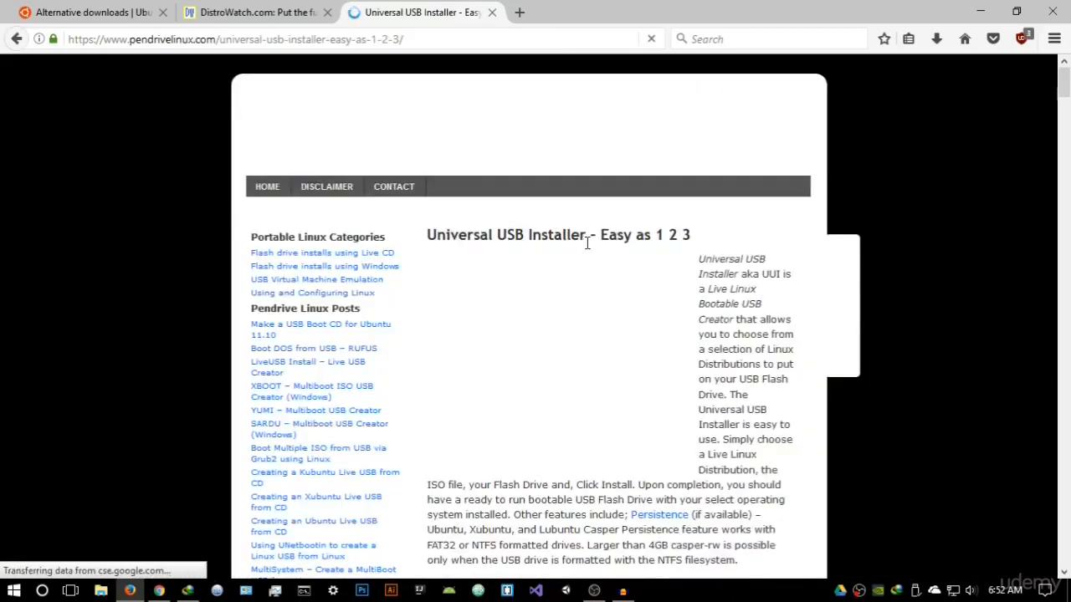
# Download Universal-USB-Installer-1.9.7.8.exe from the Pendrivelinux page and run it
pyautogui.scroll(-8, 590, 249)
pyautogui.scroll(-5, 640, 270)
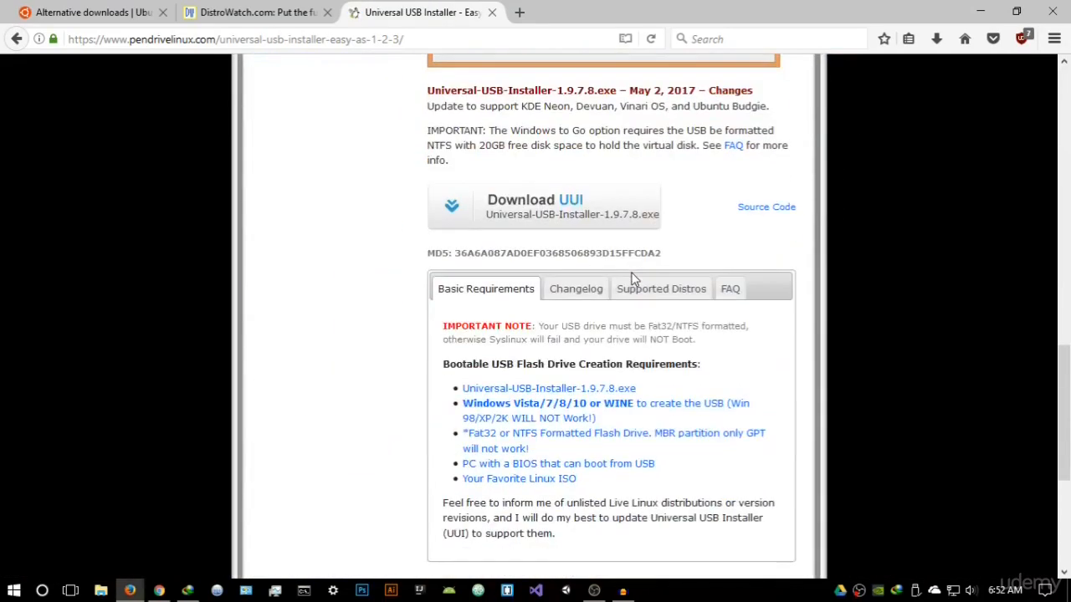
pyautogui.click(591, 209)
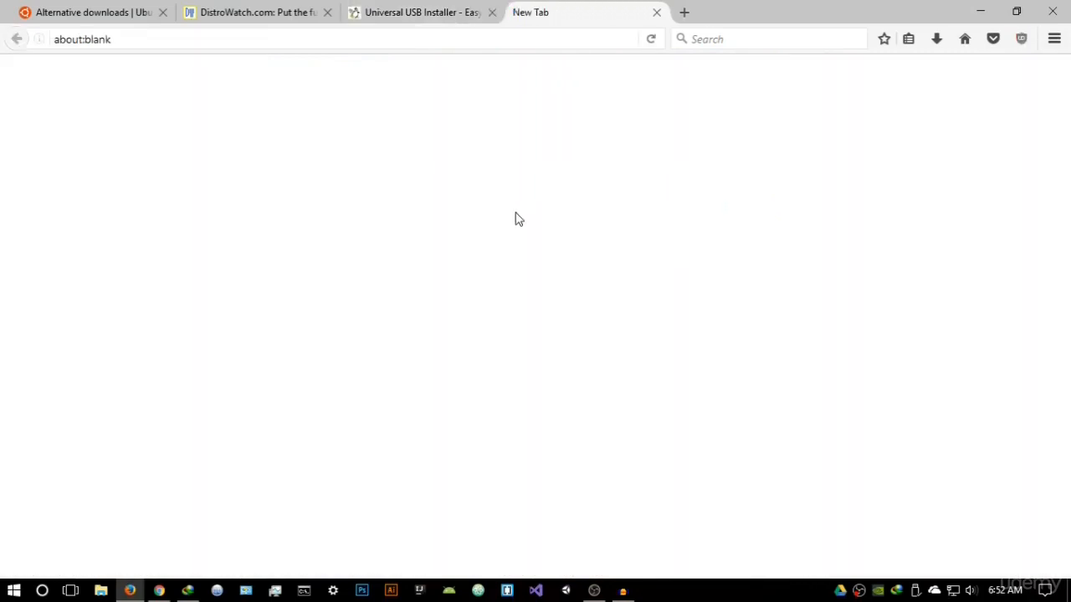
pyautogui.click(597, 283)
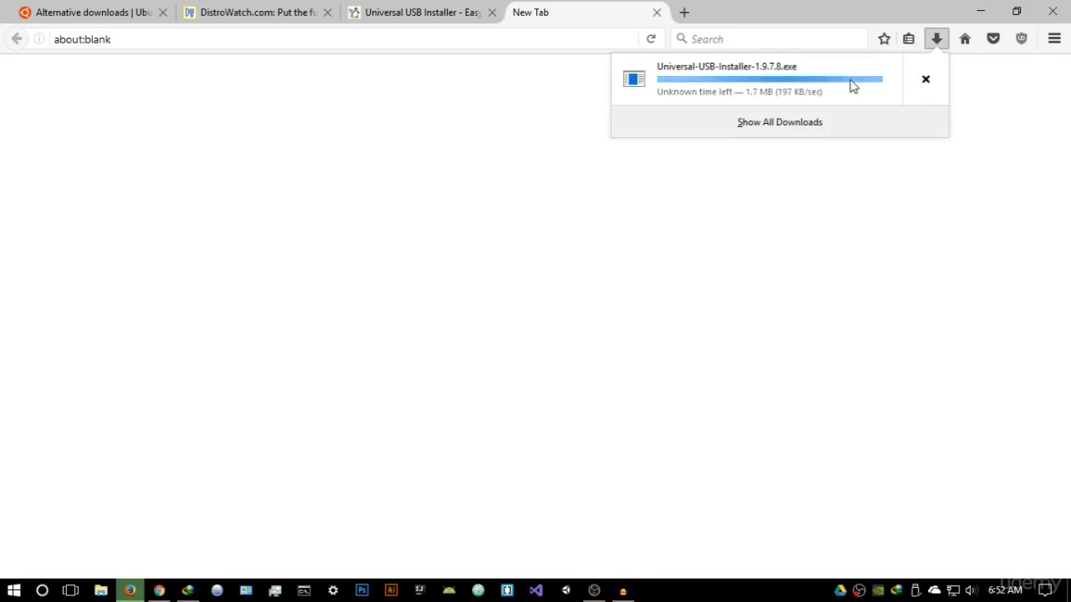
pyautogui.click(931, 52)
pyautogui.click(927, 45)
pyautogui.click(851, 83)
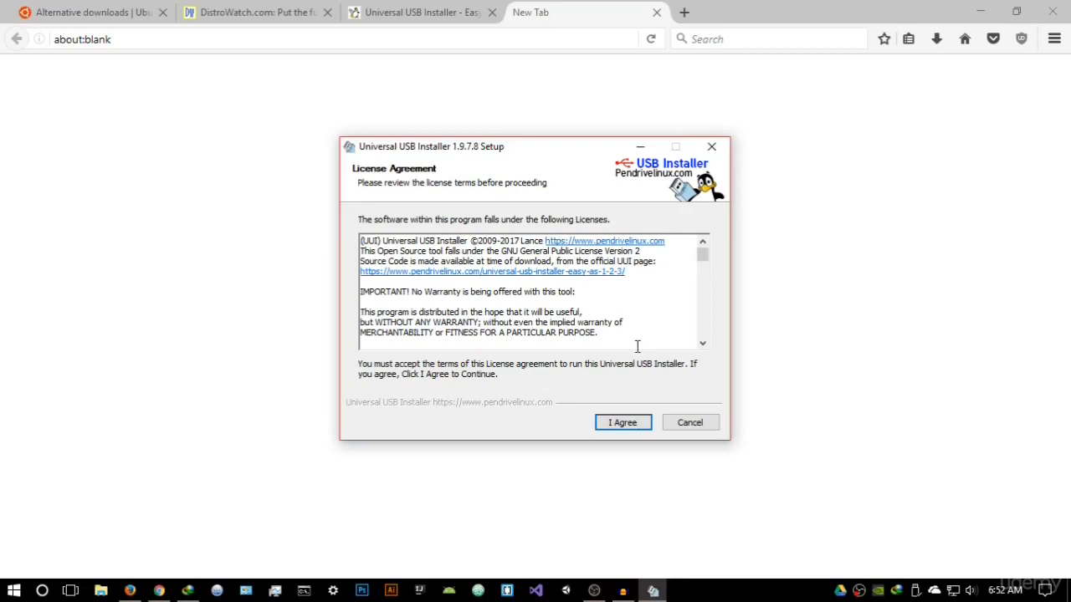
# Minimize the browser and accept the Universal USB Installer license agreement
pyautogui.click(981, 12)
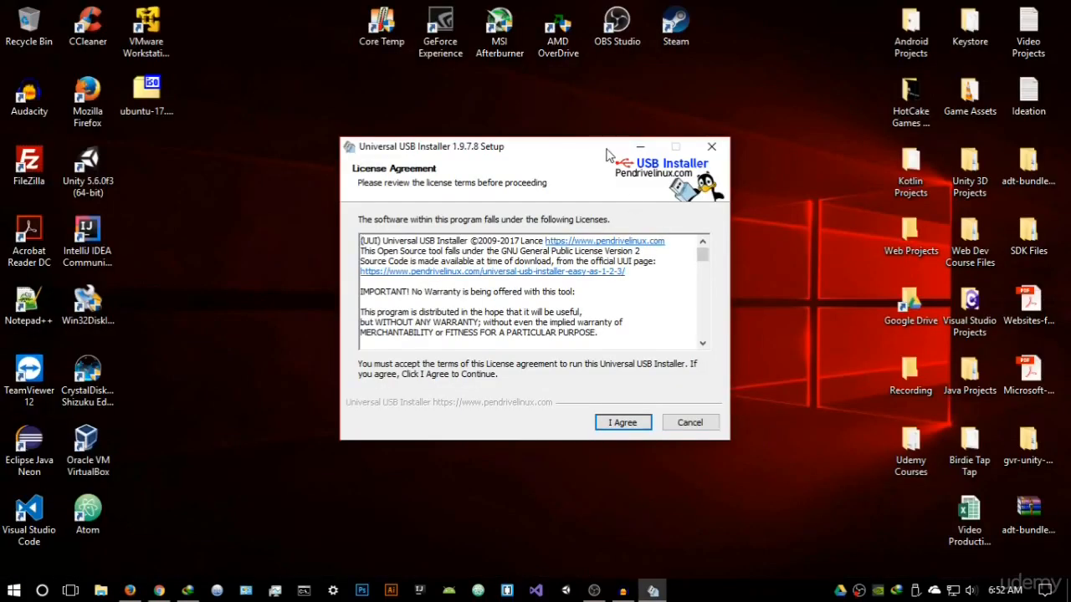
pyautogui.moveTo(608, 155); pyautogui.dragTo(640, 138)
pyautogui.click(150, 113)
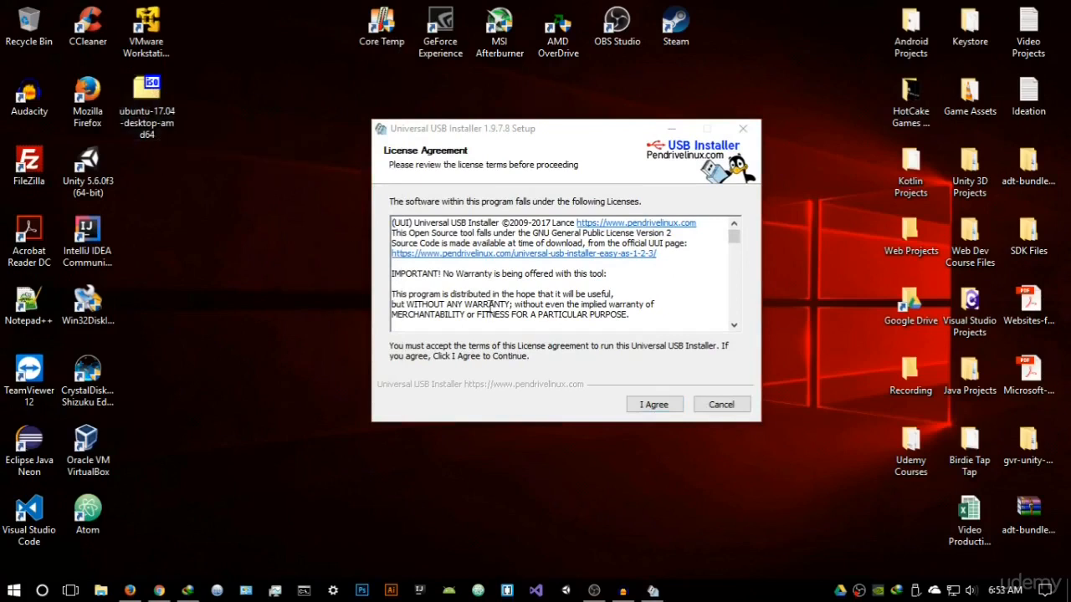
pyautogui.click(642, 405)
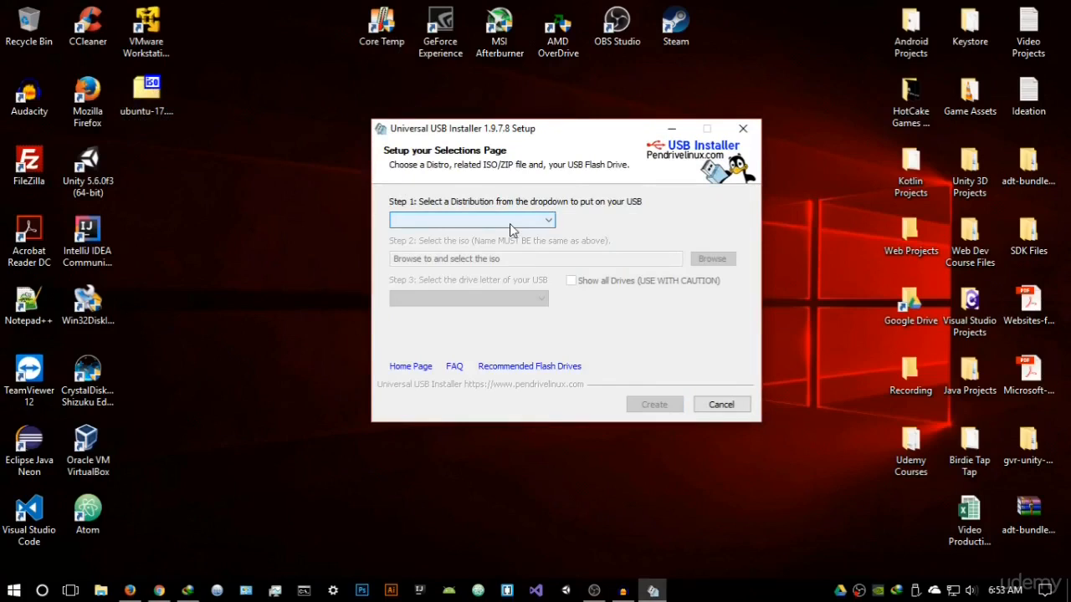
# Look through the supported distributions and choose Ubuntu for the USB drive
pyautogui.click(510, 224)
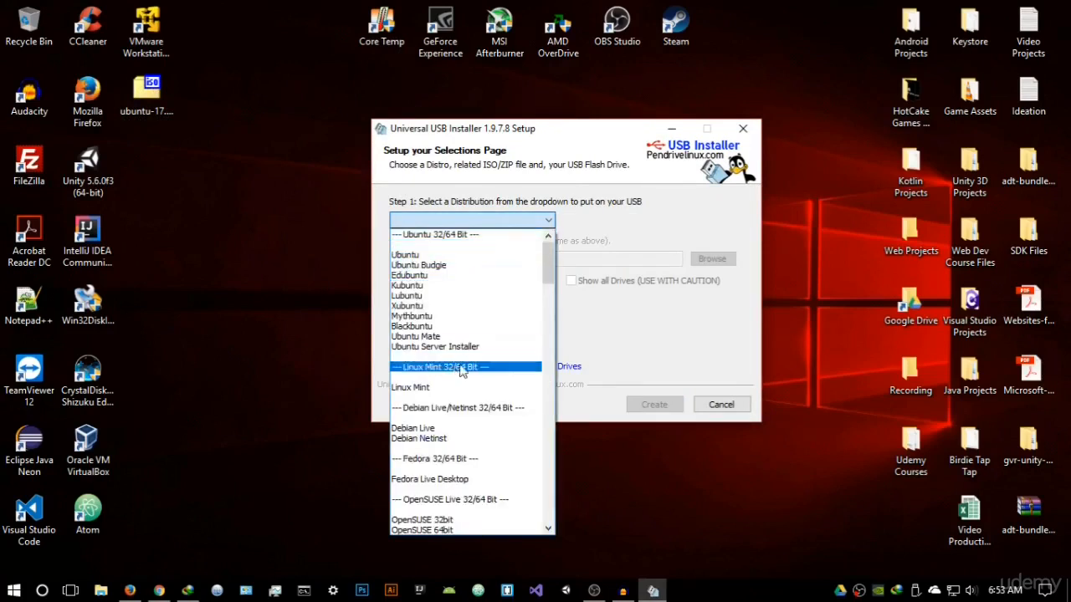
pyautogui.click(545, 309)
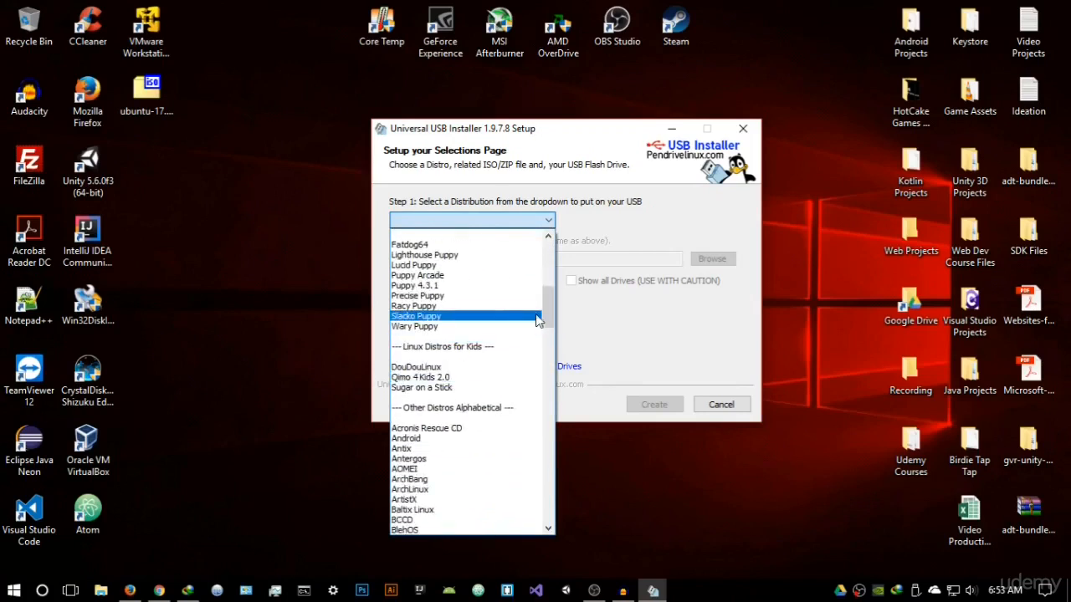
pyautogui.scroll(-5, 546, 333)
pyautogui.moveTo(545, 333); pyautogui.dragTo(488, 261)
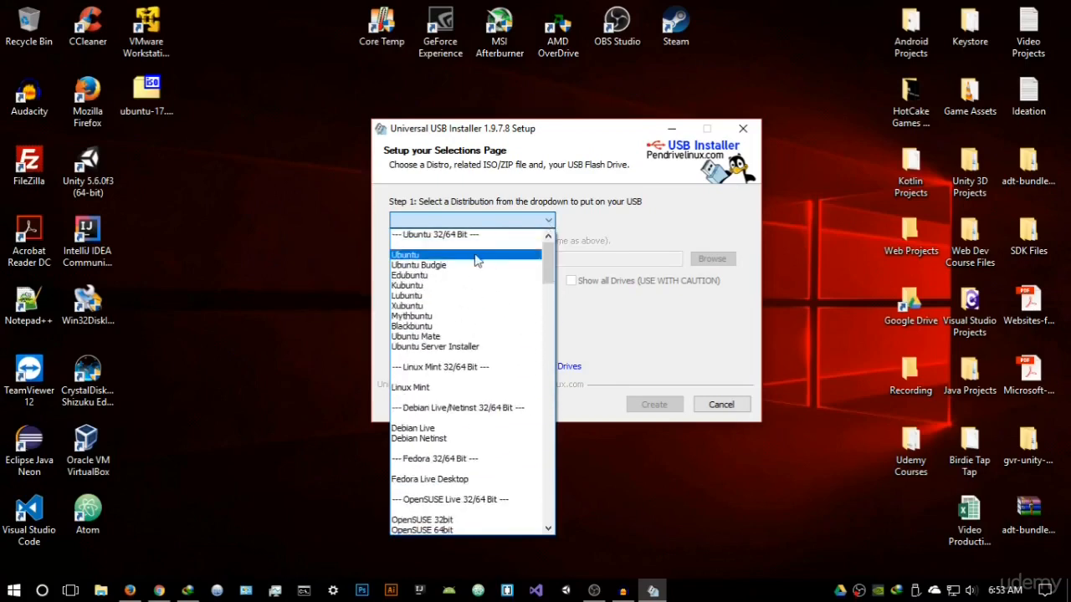
pyautogui.click(441, 255)
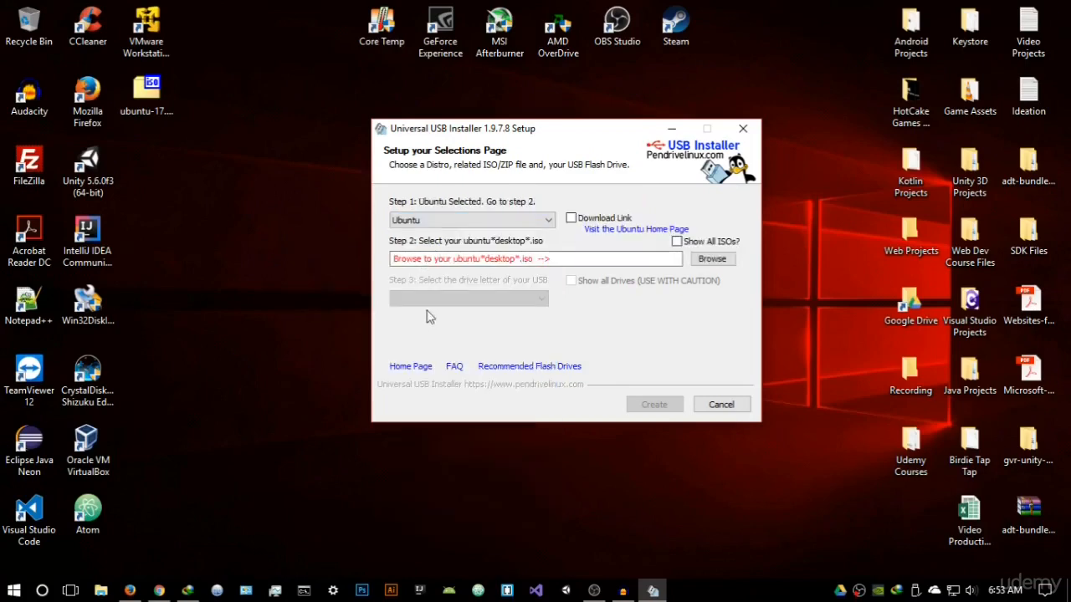
# Select ubuntu-17.04-desktop-amd64 from the Desktop as the source ISO for the USB drive
pyautogui.click(715, 260)
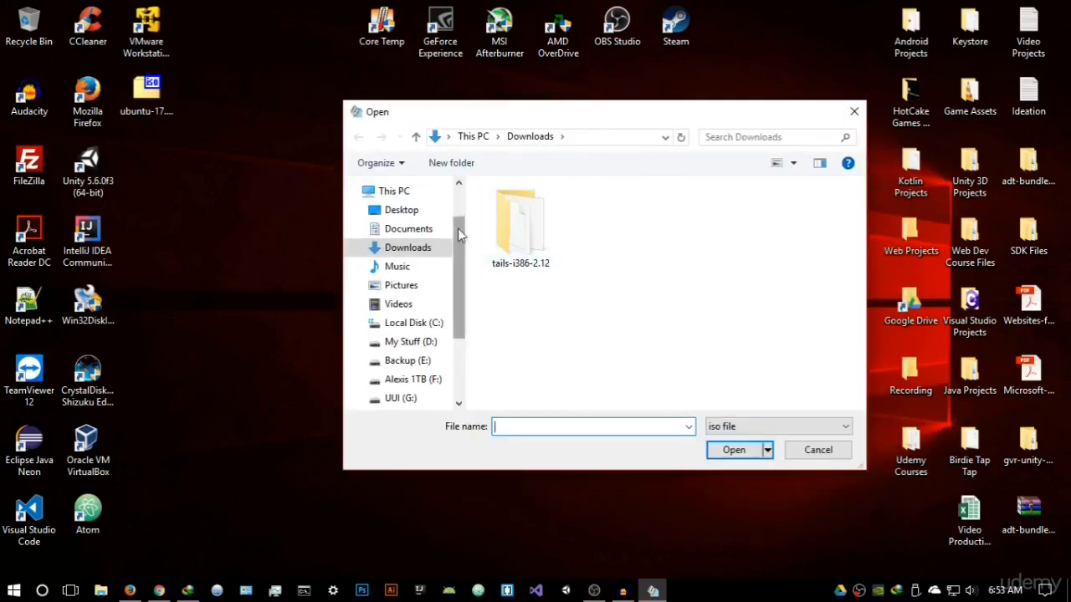
pyautogui.click(400, 211)
pyautogui.scroll(-3, 578, 297)
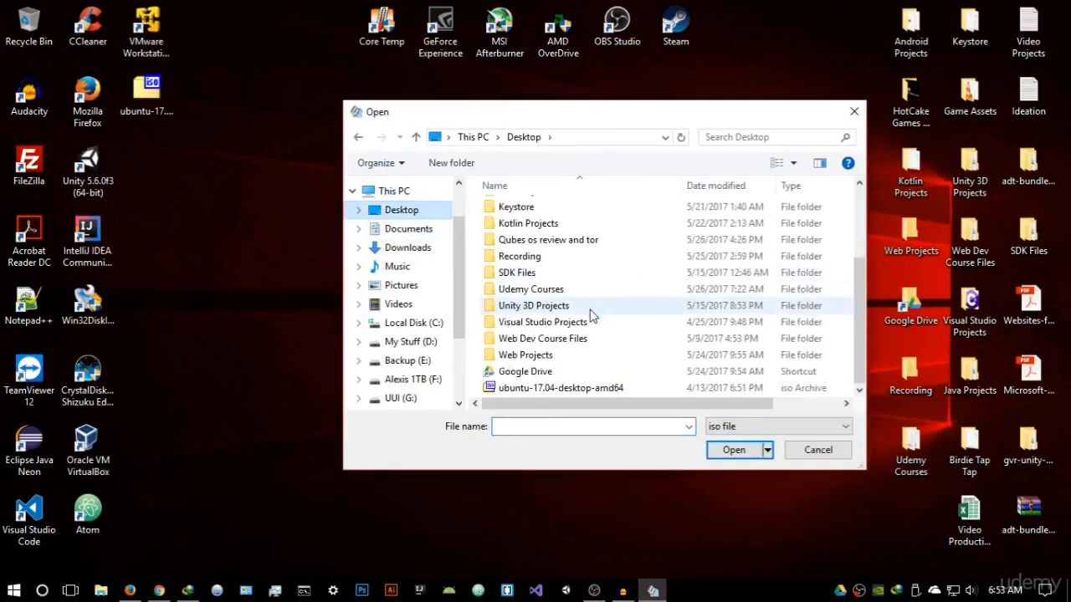
pyautogui.click(536, 389)
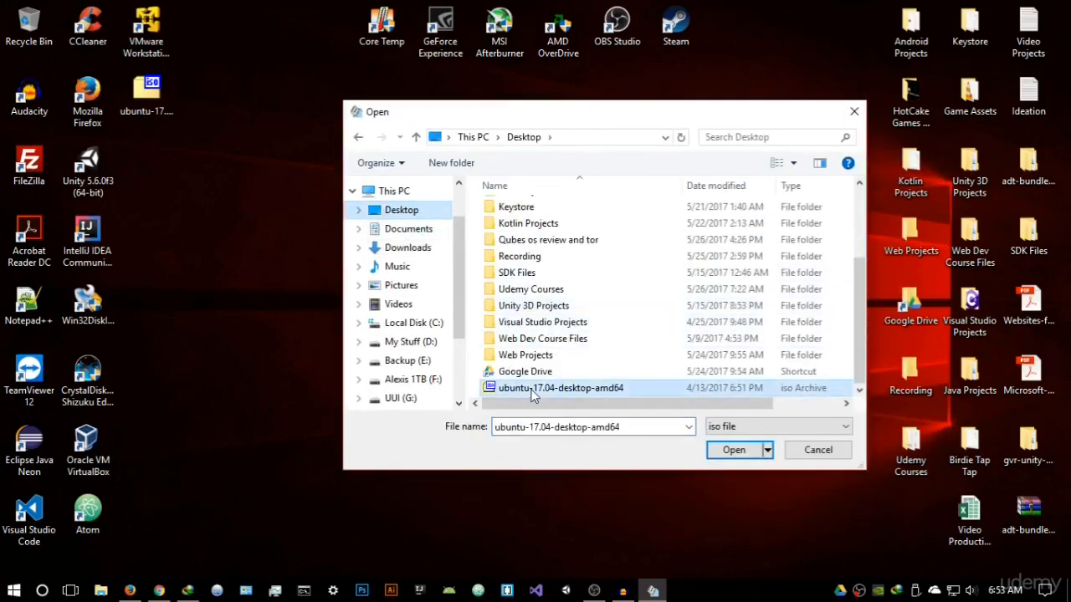
pyautogui.click(730, 450)
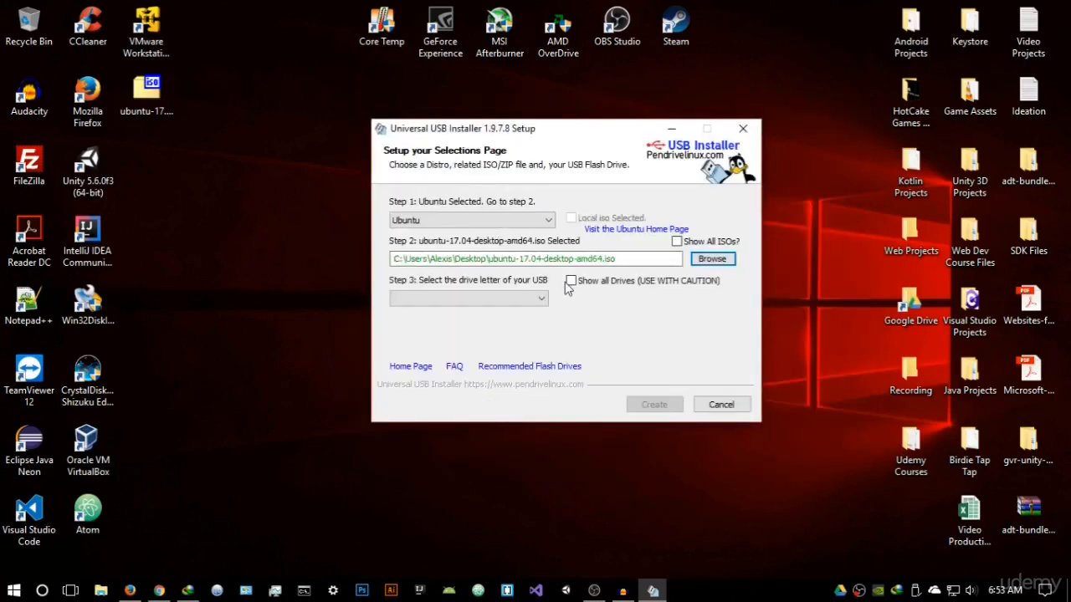
# Select drive G:\ UUI as the target USB and enable Fat32 formatting
pyautogui.click(539, 298)
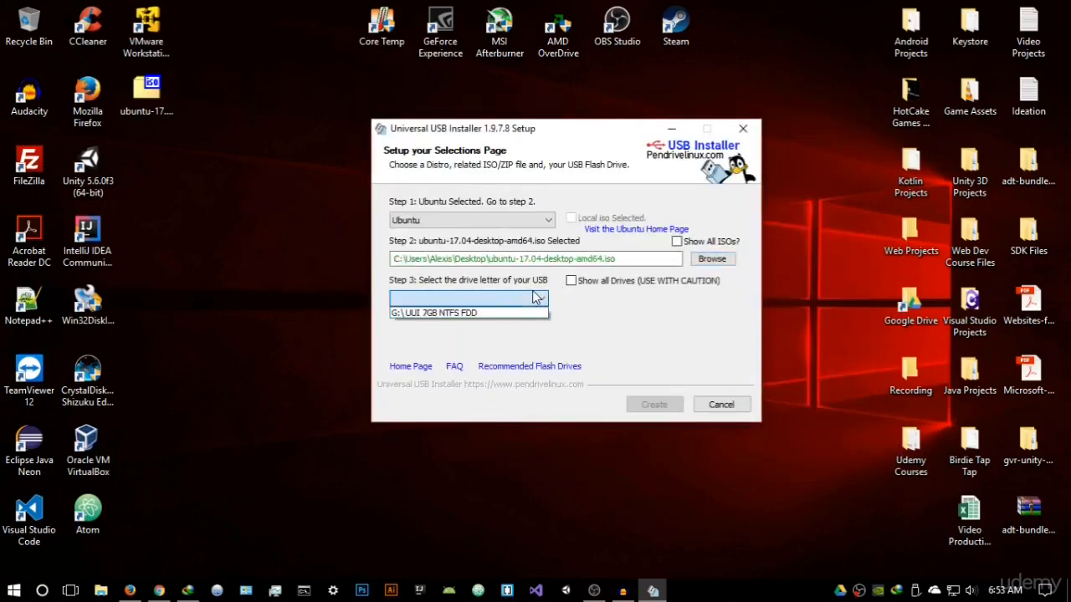
pyautogui.click(473, 315)
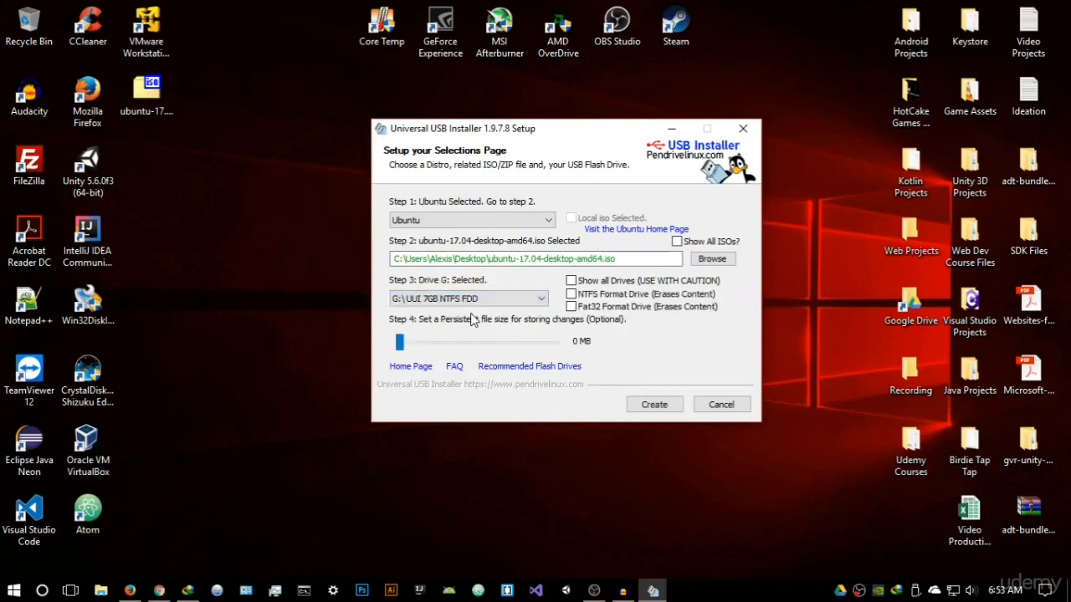
pyautogui.click(623, 308)
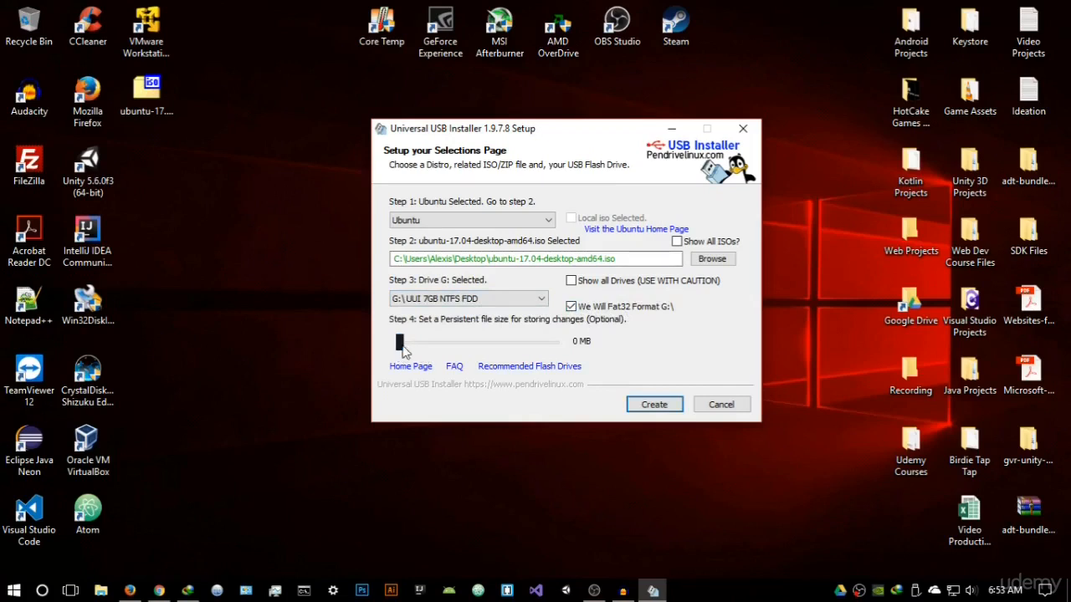
# Try a persistent file size of about 1053 MB, reset it to 0 MB and cancel the installer
pyautogui.moveTo(401, 350); pyautogui.dragTo(443, 357)
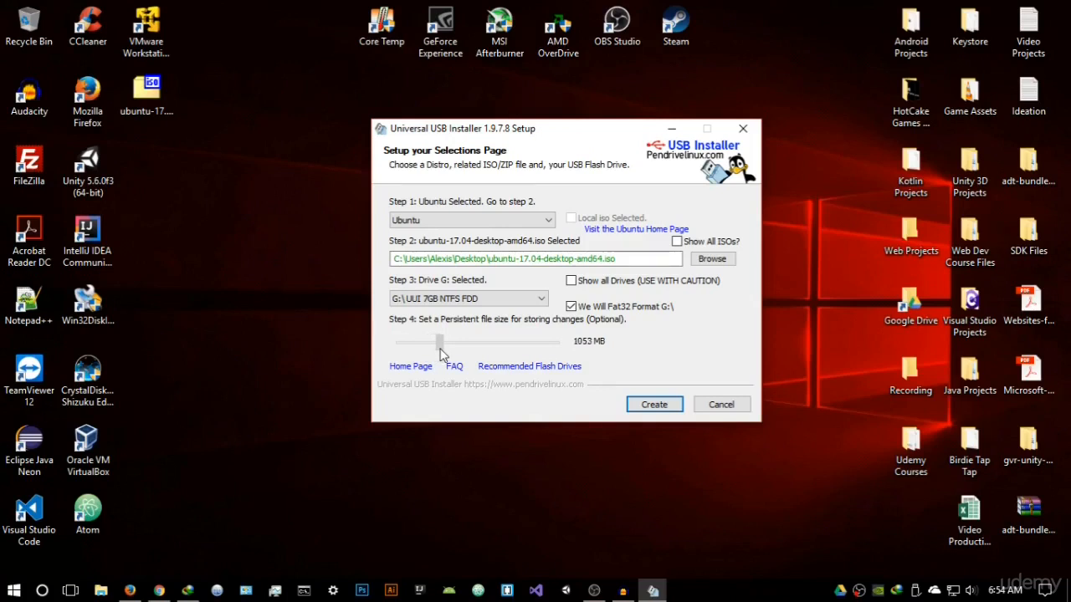
pyautogui.moveTo(441, 354); pyautogui.dragTo(395, 353)
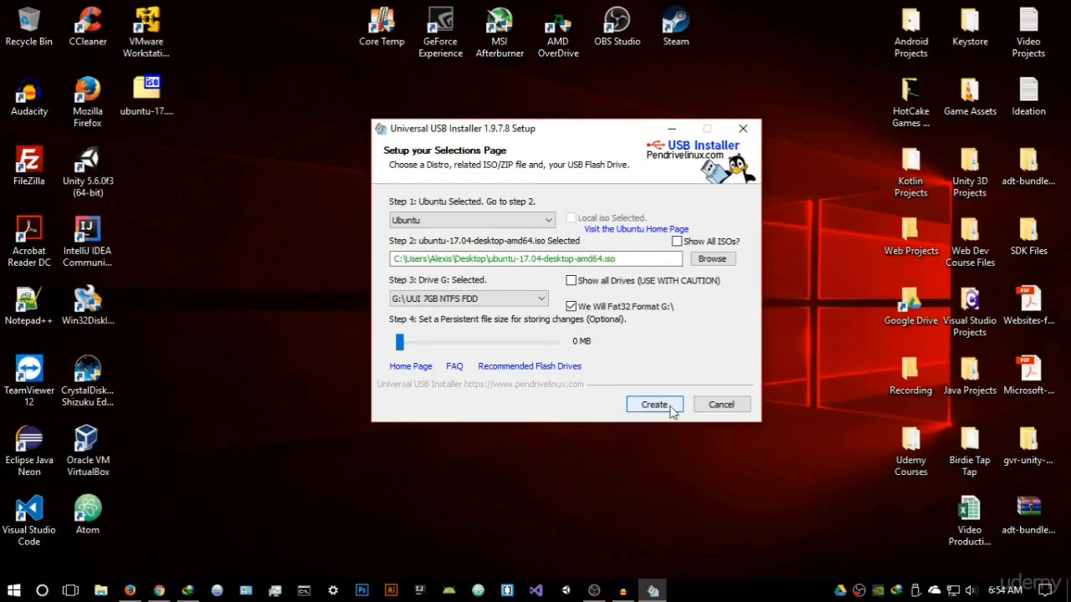
pyautogui.click(712, 401)
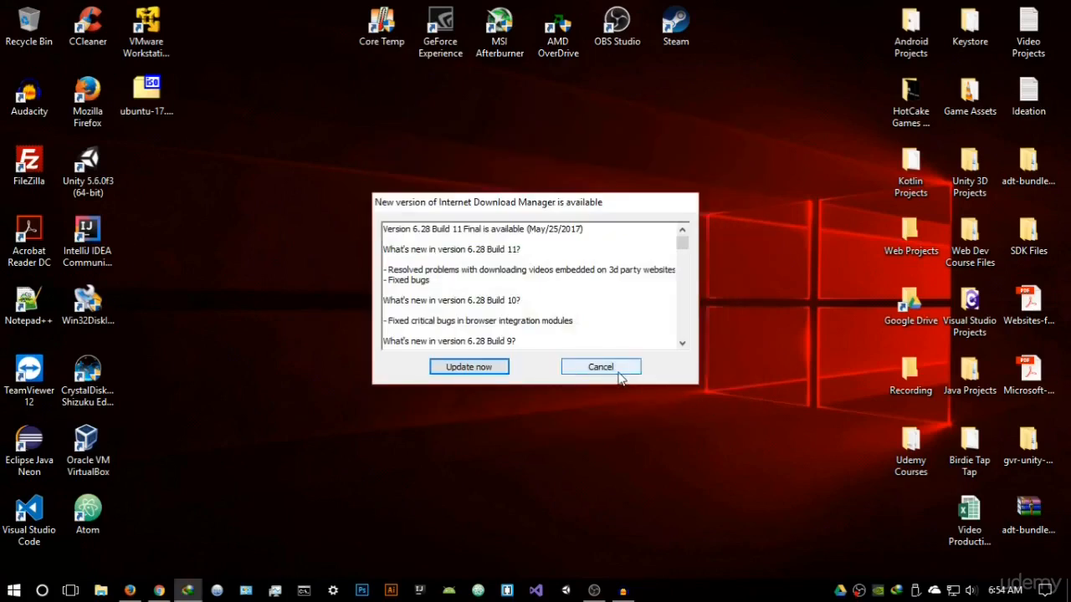
# Decline the Internet Download Manager update and refresh the desktop
pyautogui.click(619, 373)
pyautogui.rightClick(486, 248)
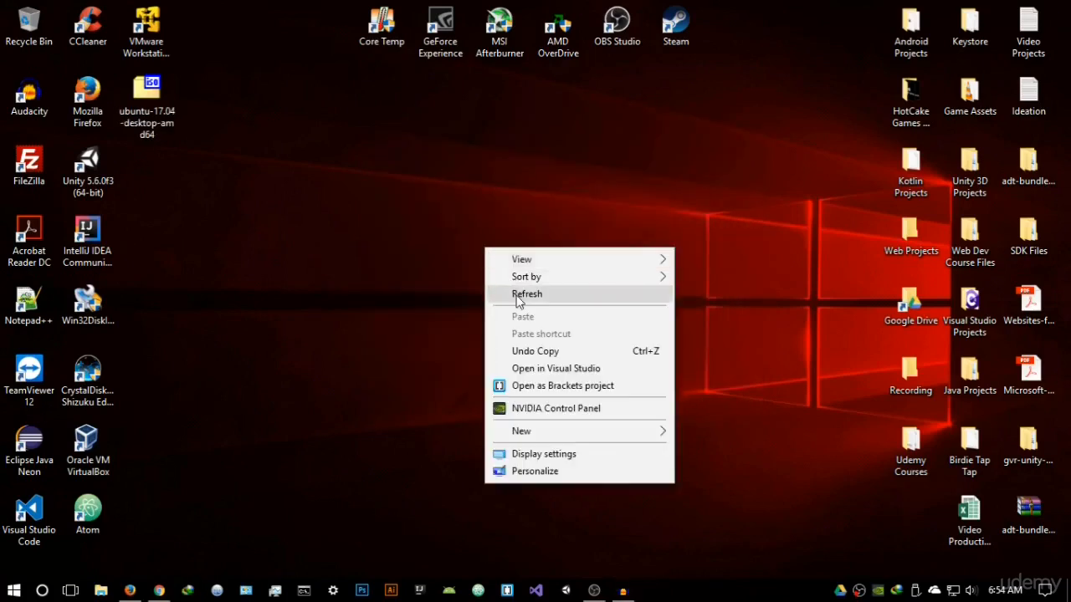
pyautogui.click(518, 294)
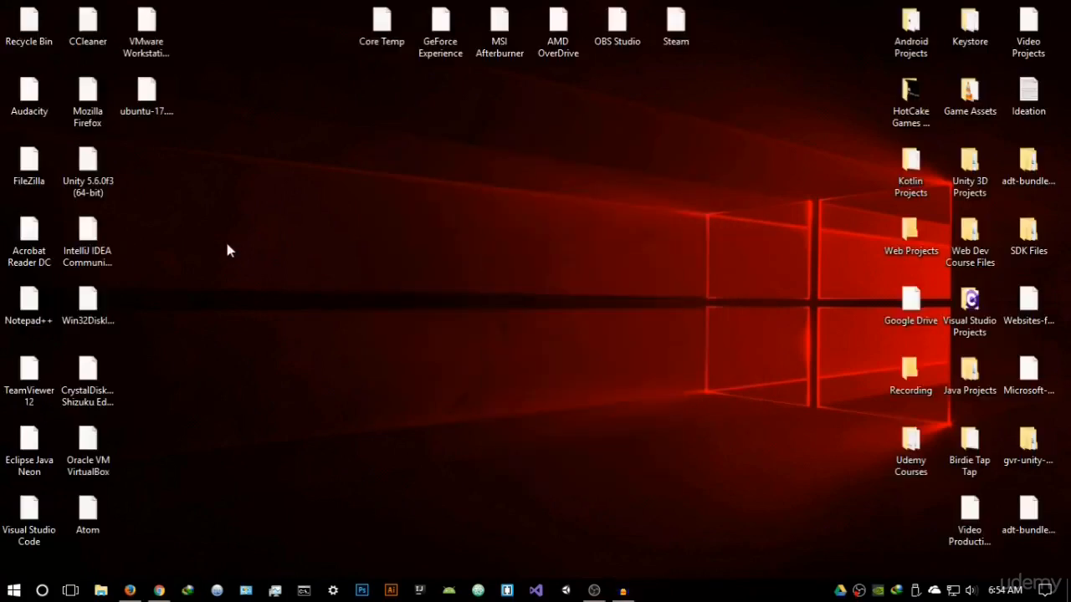
# Launch VMware Workstation 12 Player and move its window nearer the middle of the desktop
pyautogui.click(150, 38)
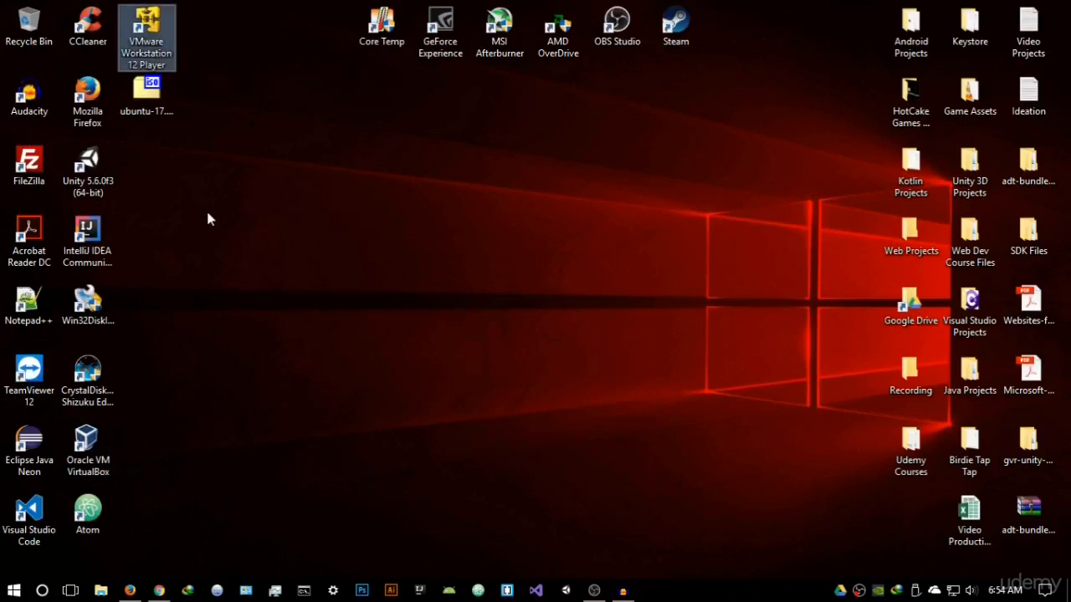
pyautogui.doubleClick(161, 62)
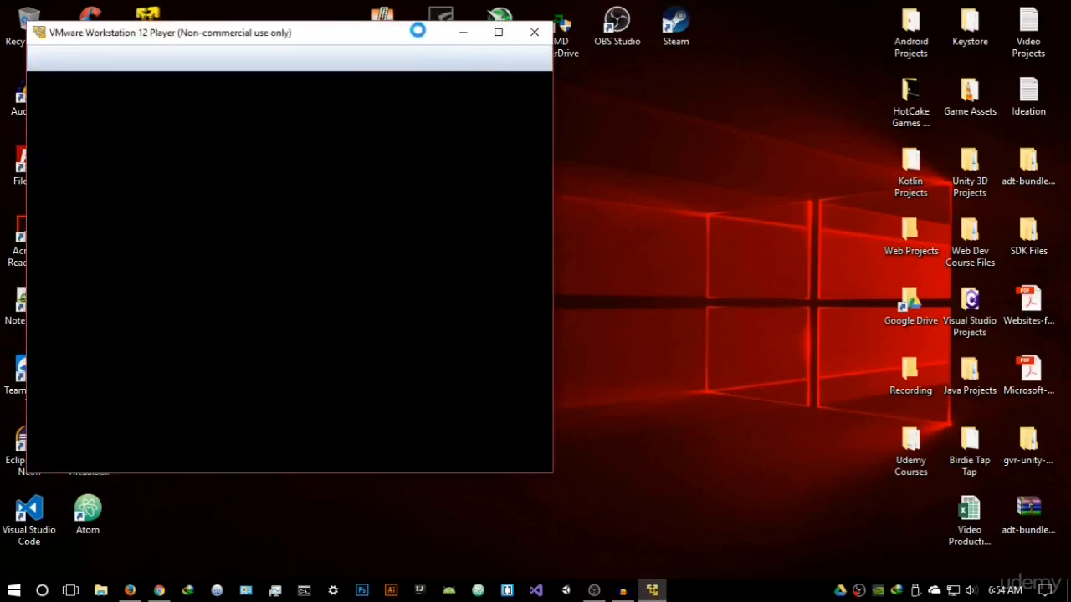
pyautogui.moveTo(419, 29); pyautogui.dragTo(554, 76)
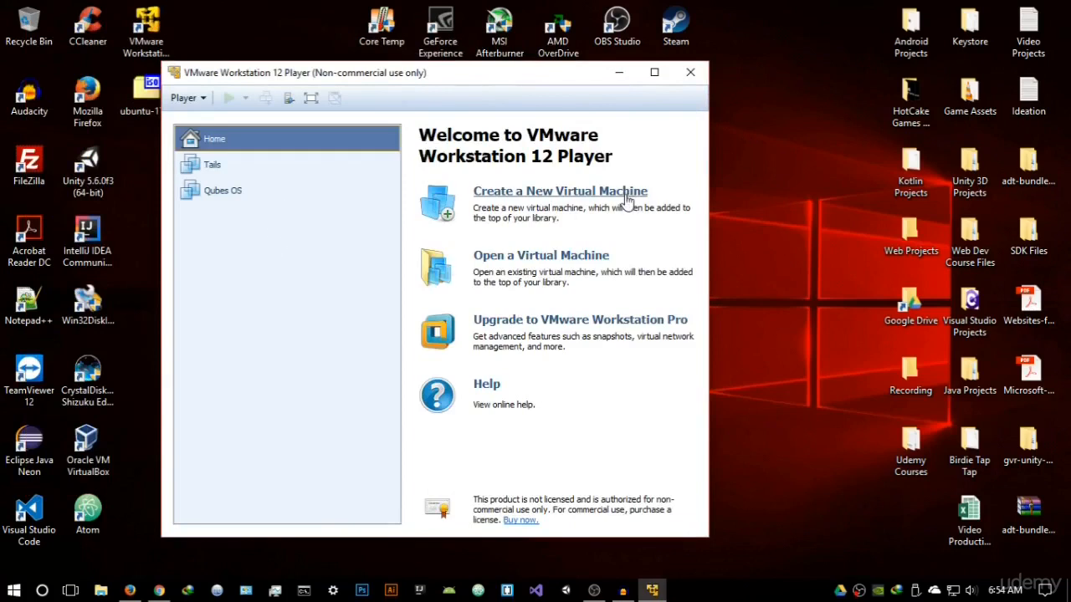
# Start a new virtual machine from the installer image ubuntu-17.04-desktop-amd64 on the Desktop and proceed to the Easy Install information
pyautogui.click(626, 199)
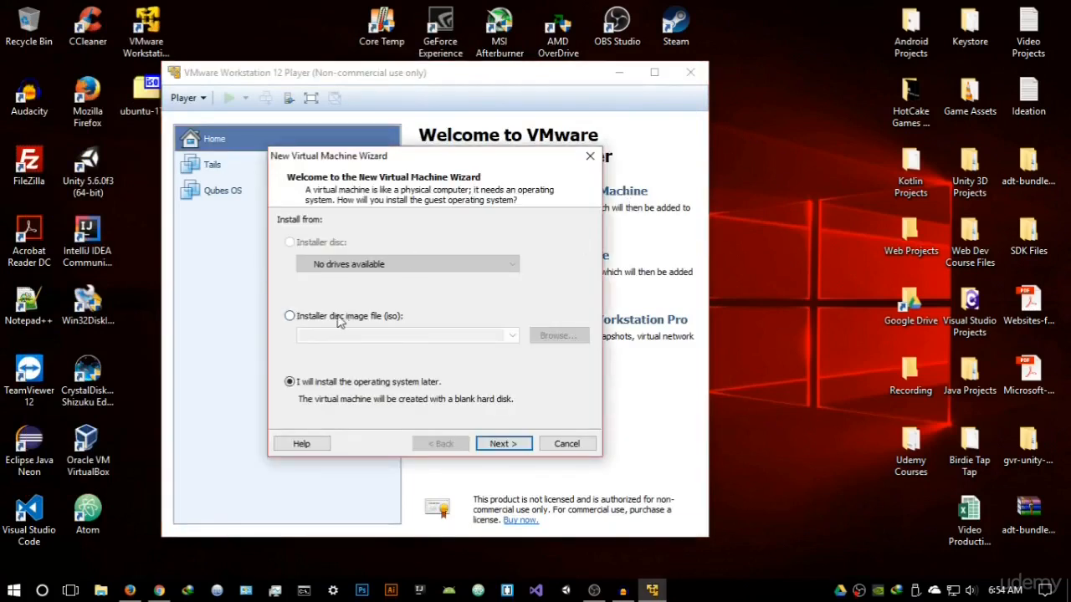
pyautogui.click(325, 318)
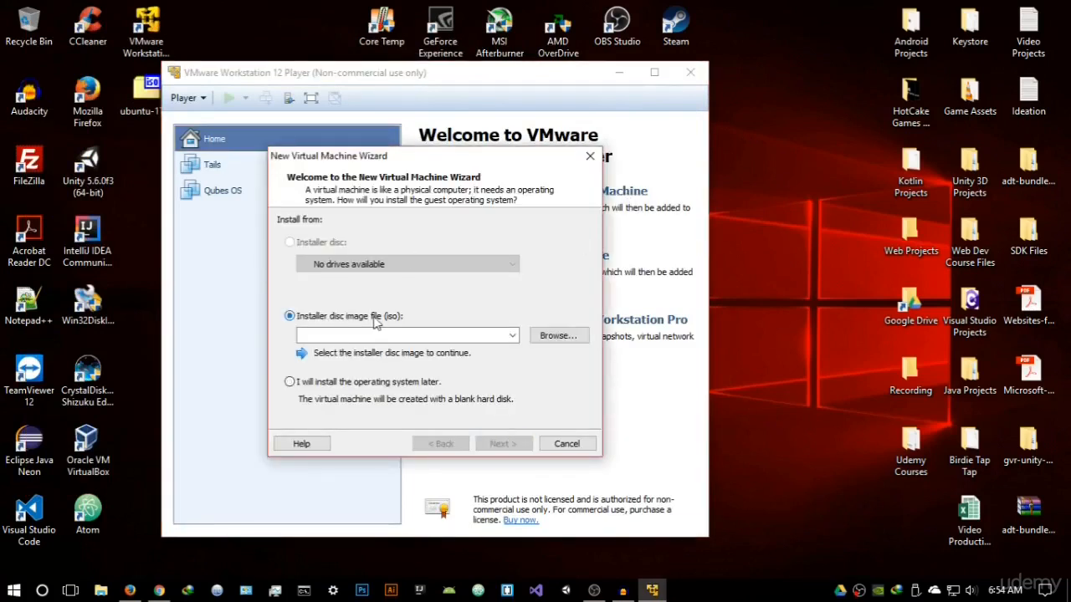
pyautogui.click(545, 343)
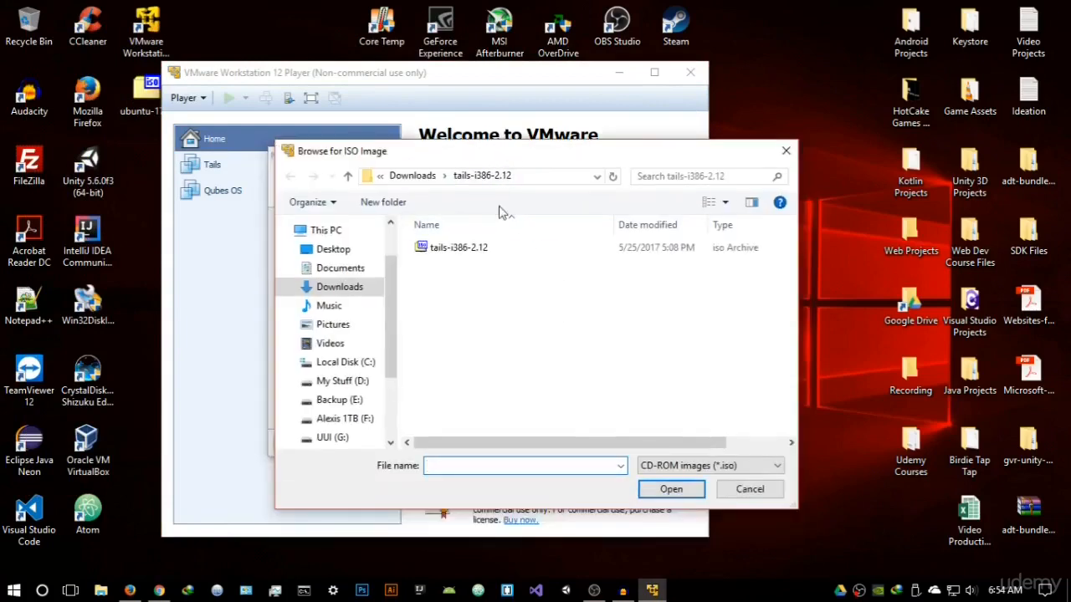
pyautogui.click(341, 252)
pyautogui.scroll(-2, 544, 347)
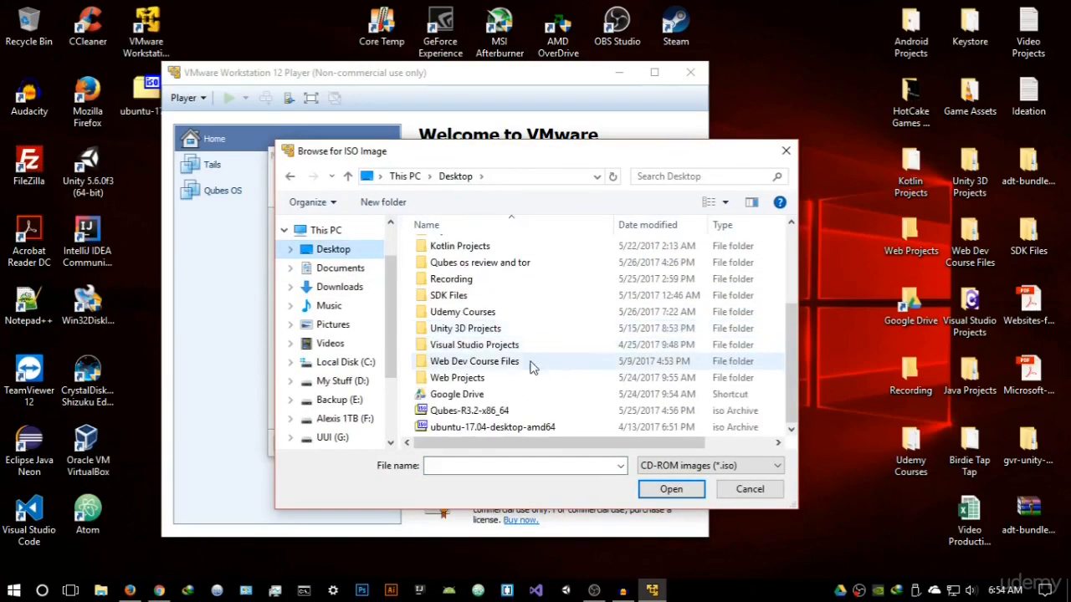
pyautogui.click(509, 429)
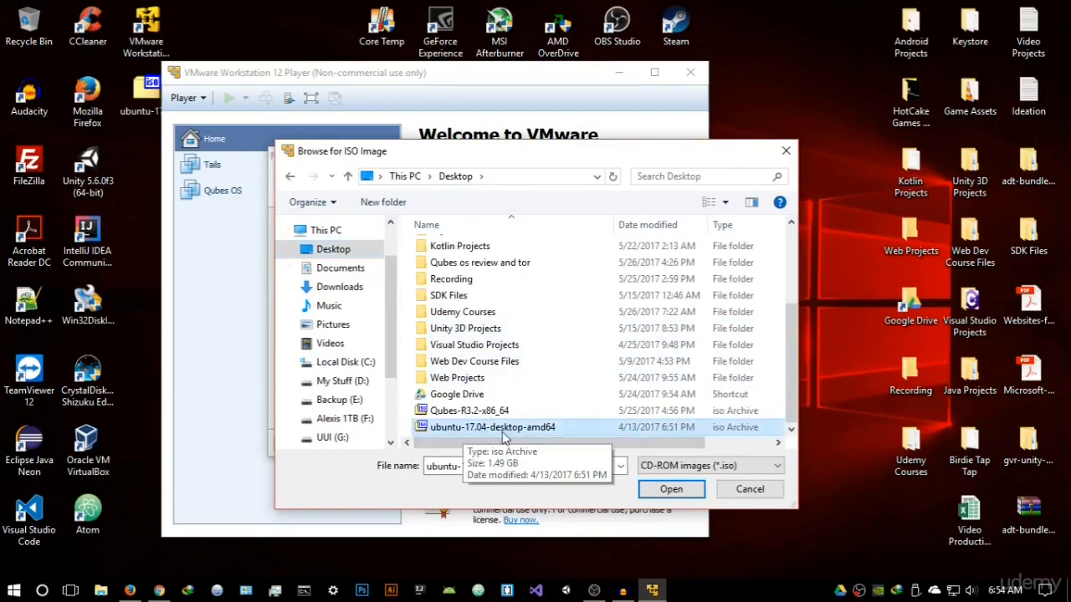
pyautogui.click(667, 492)
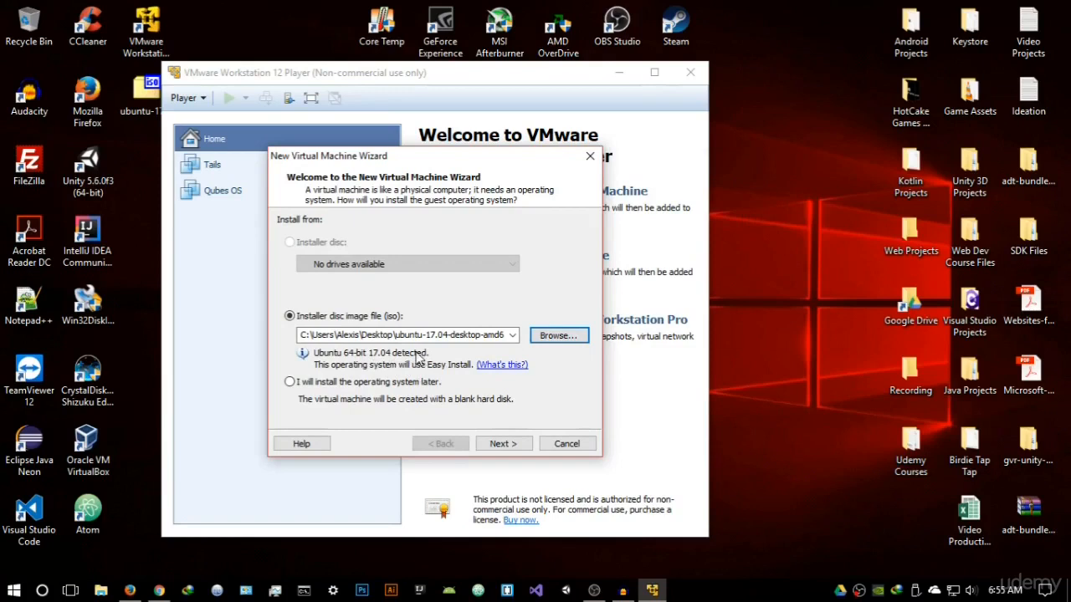
pyautogui.click(502, 445)
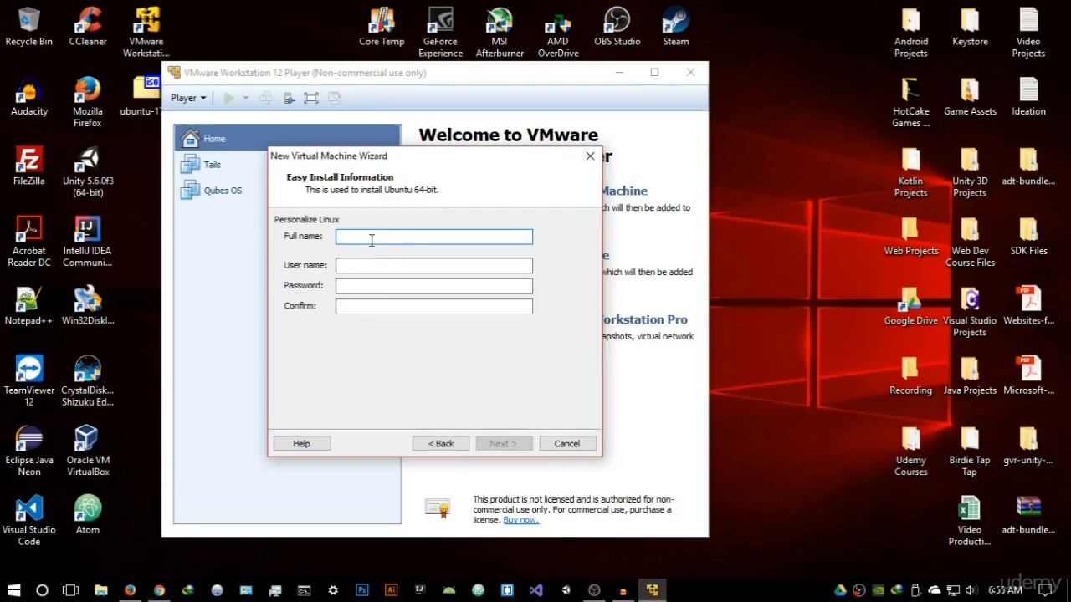
# Fill in the Linux full name, user name, password and password confirmation, and submit the Easy Install information
pyautogui.moveTo(422, 156); pyautogui.dragTo(634, 149)
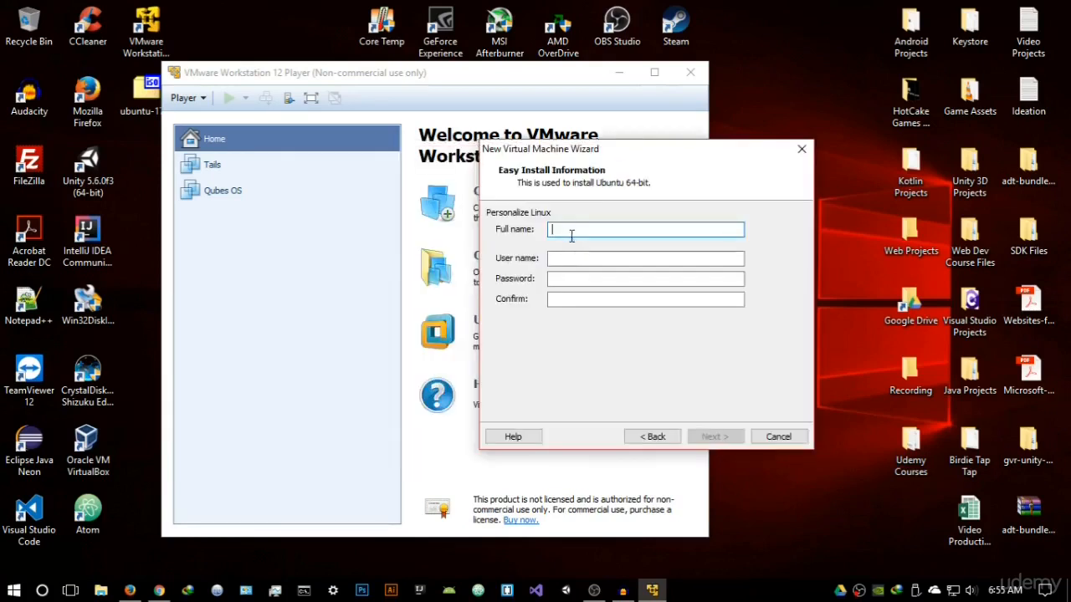
pyautogui.write('A')
pyautogui.click(617, 255)
pyautogui.write('Alexis')
pyautogui.press('Tab')
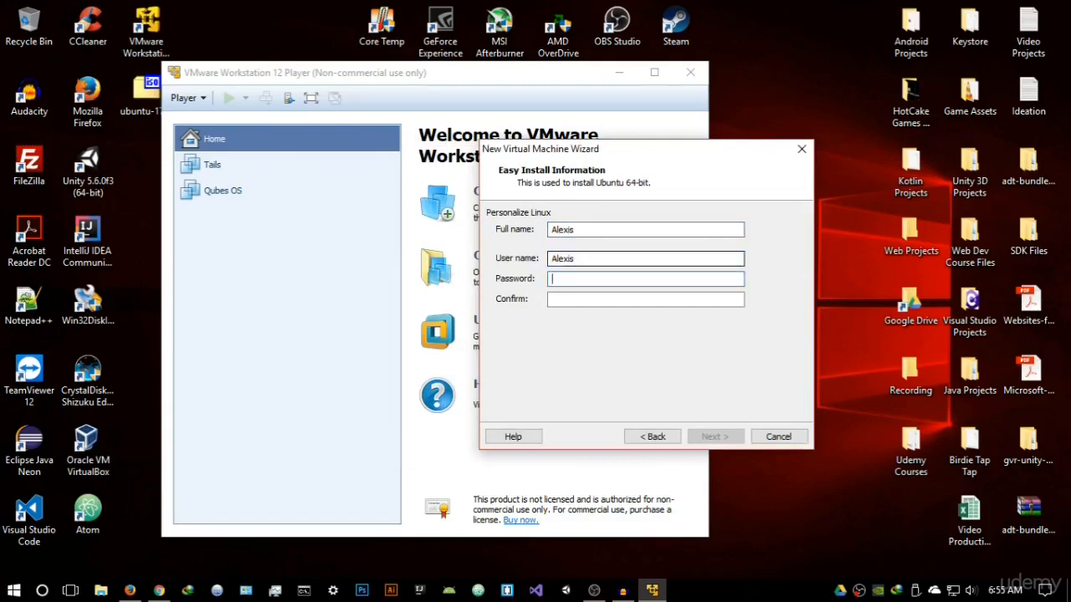
pyautogui.write('*********')
pyautogui.press('Tab')
pyautogui.write('*********')
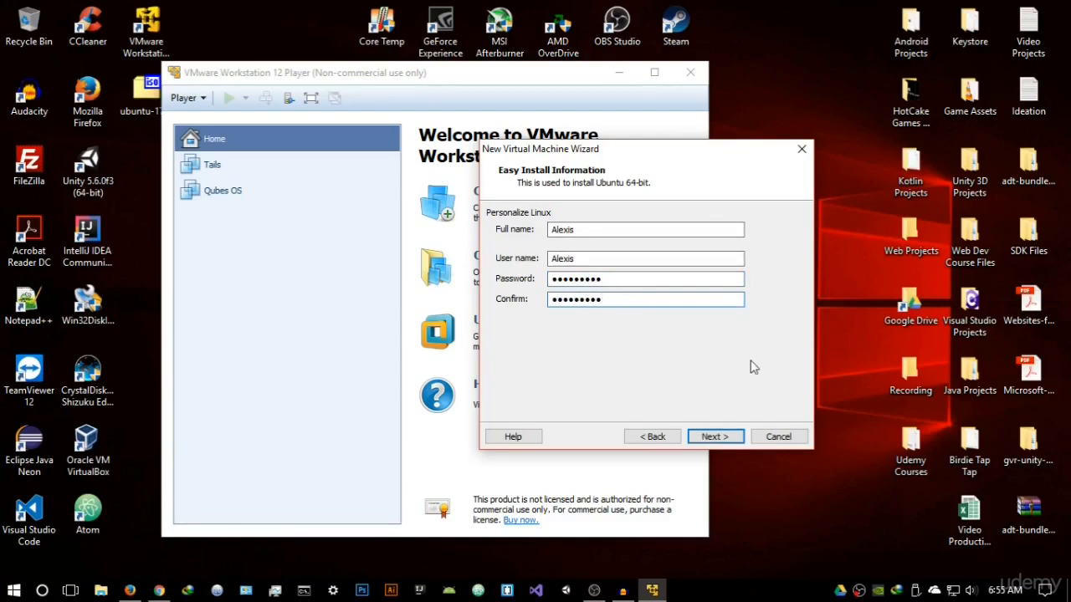
pyautogui.click(731, 438)
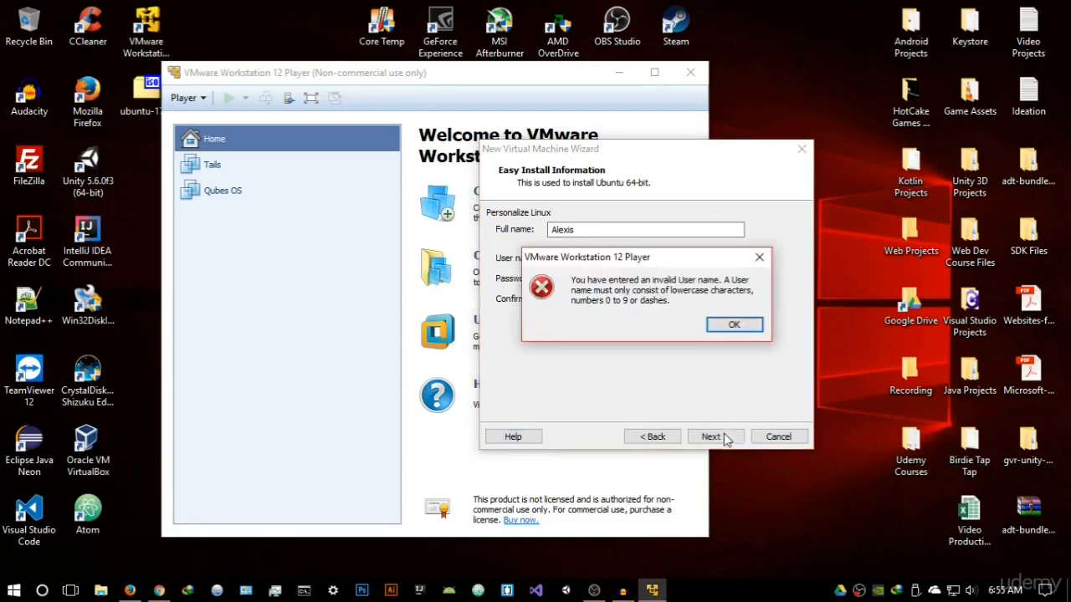
# Dismiss the user name error, change the user name's first letter to lowercase and resubmit the Easy Install information
pyautogui.click(734, 328)
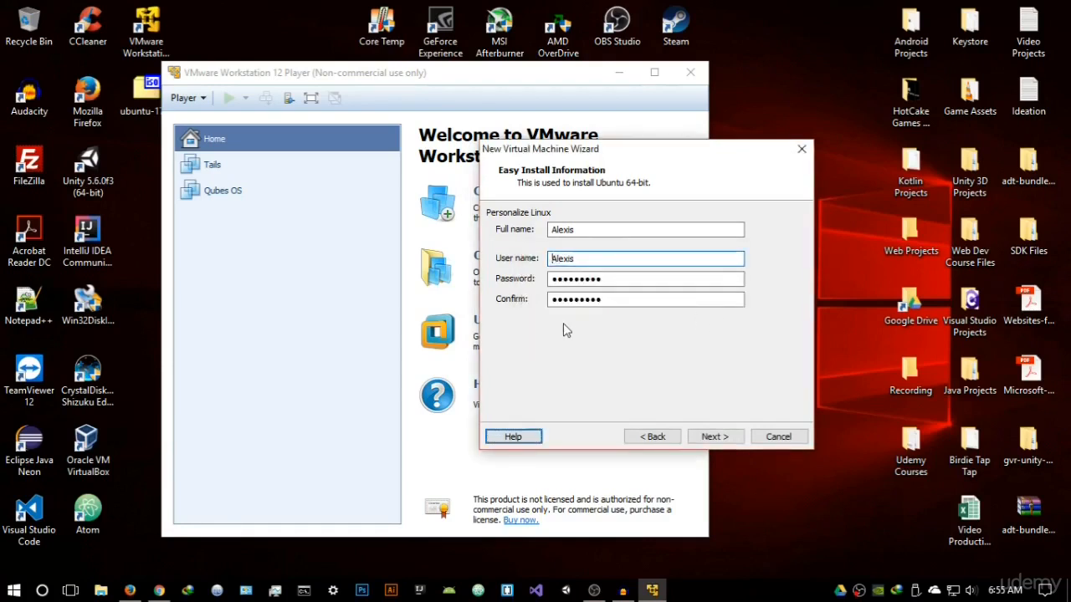
pyautogui.press('BackSpace')
pyautogui.write('a')
pyautogui.click(710, 437)
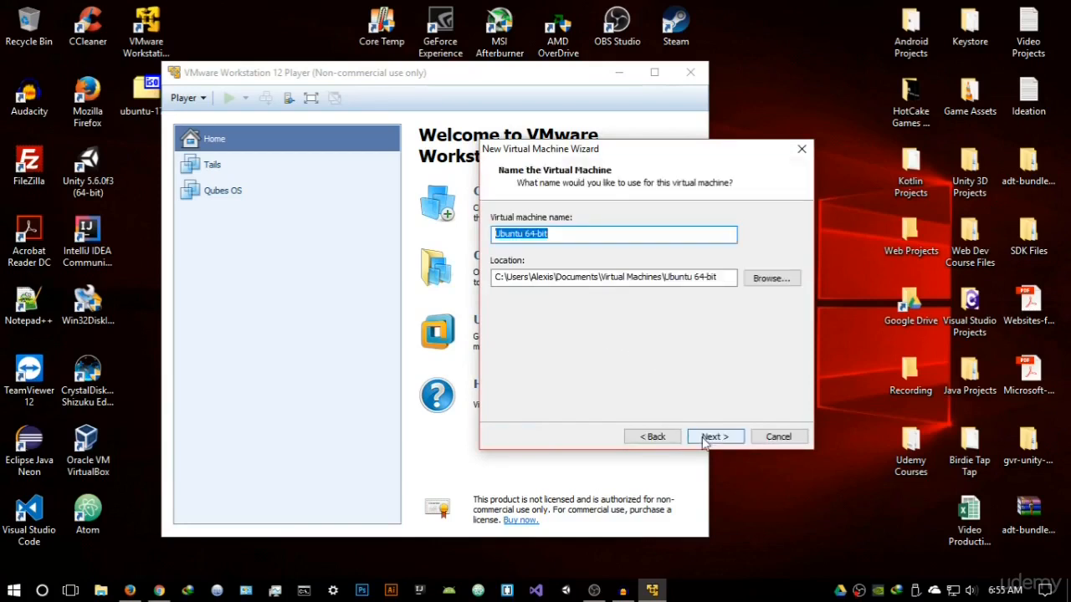
# Set the virtual machine location to the Virtual OS folder on drive D:
pyautogui.click(752, 278)
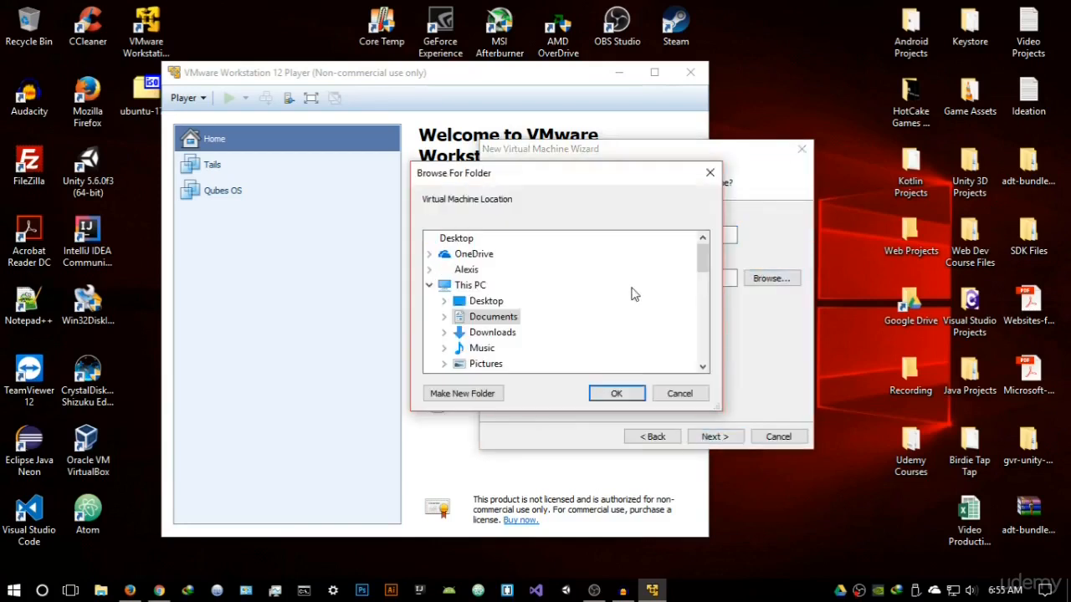
pyautogui.scroll(-3, 486, 318)
pyautogui.doubleClick(496, 269)
pyautogui.scroll(-1, 519, 303)
pyautogui.click(514, 301)
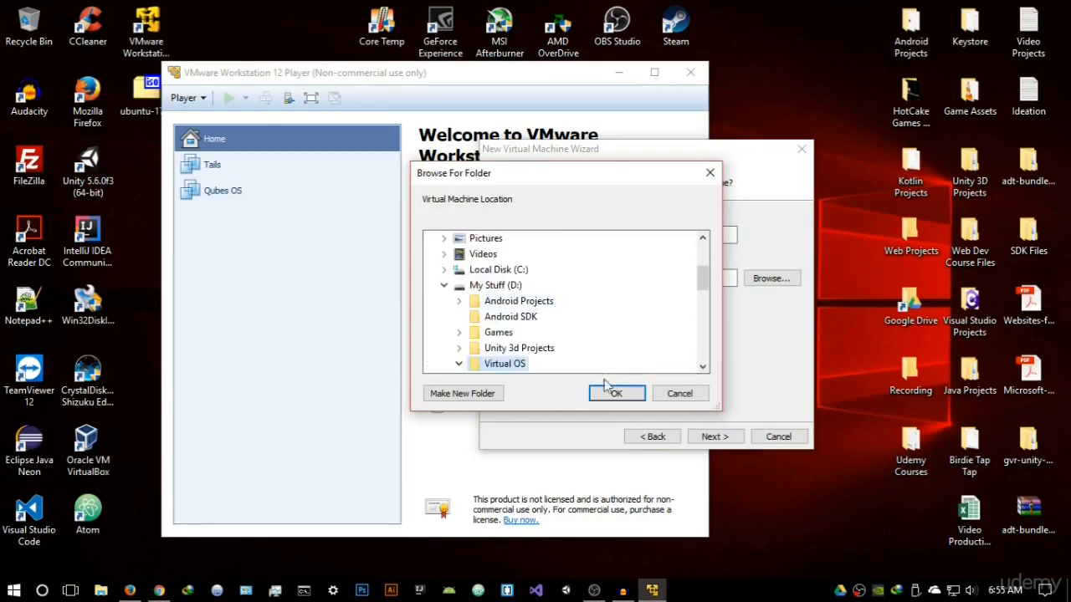
pyautogui.click(617, 391)
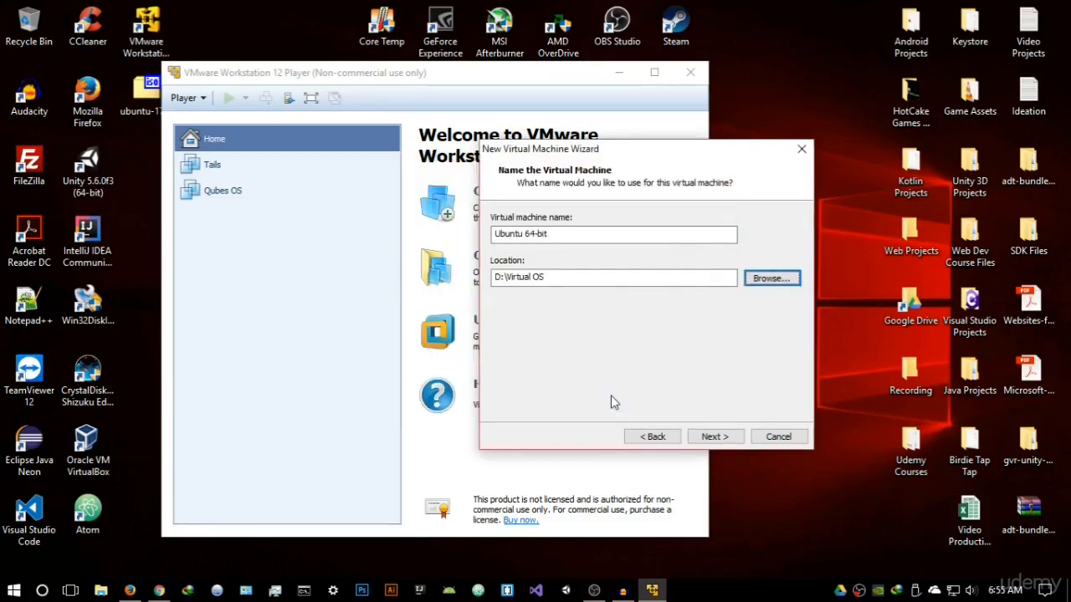
# Keep the name Ubuntu 64-bit in the chosen location and store the virtual disk as a single file
pyautogui.moveTo(574, 234); pyautogui.dragTo(497, 233)
pyautogui.click(568, 238)
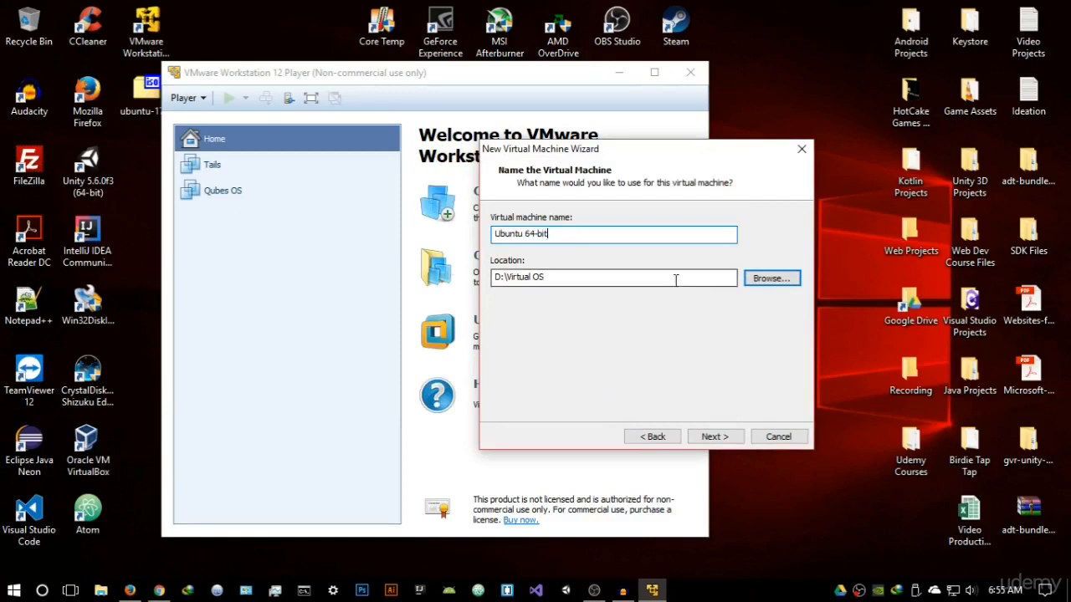
pyautogui.click(715, 437)
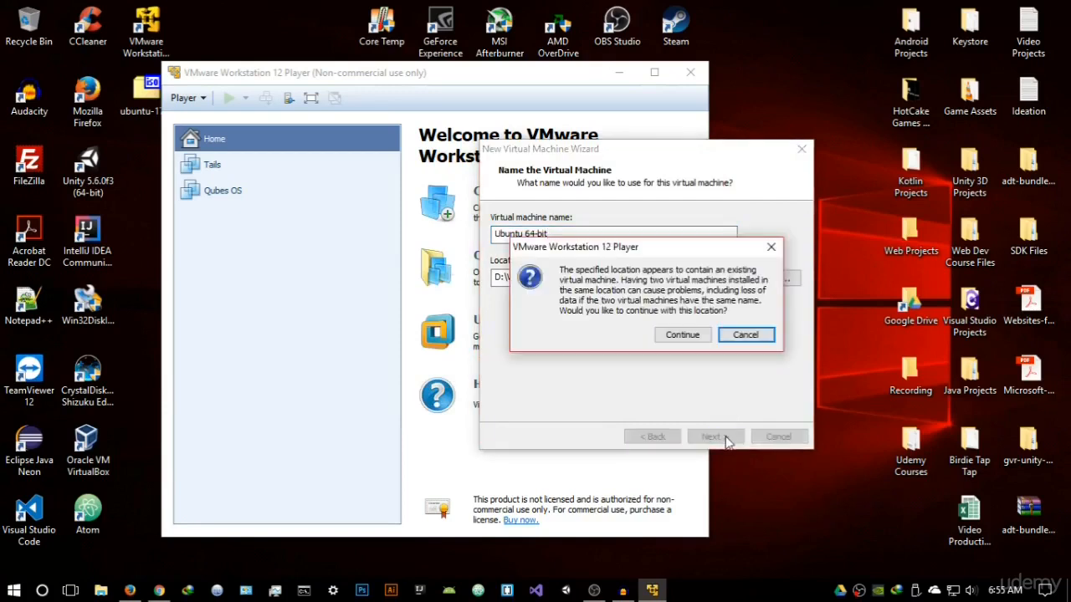
pyautogui.click(690, 341)
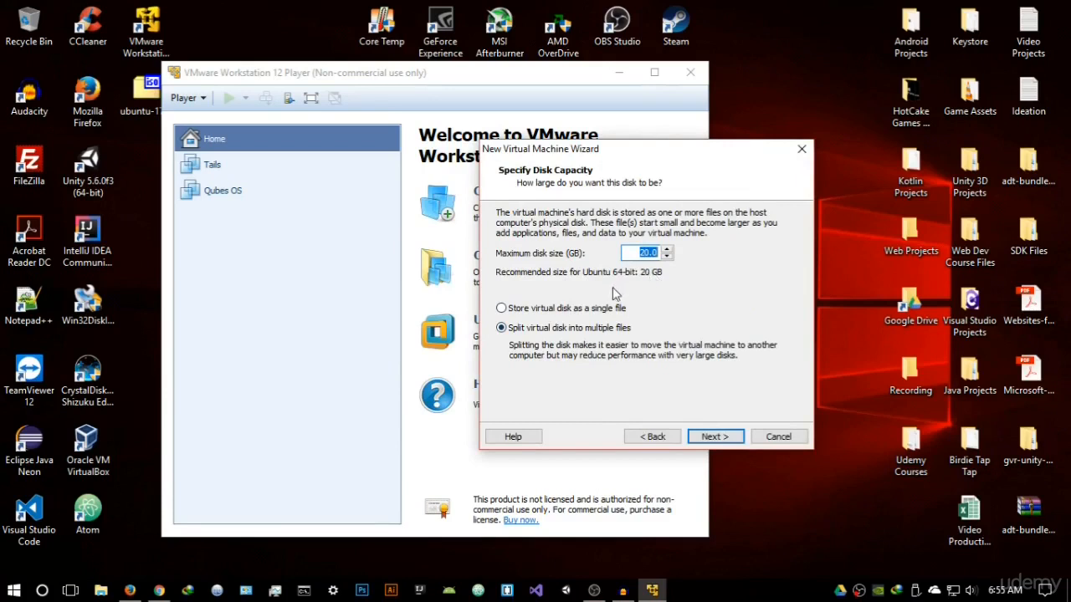
pyautogui.click(573, 309)
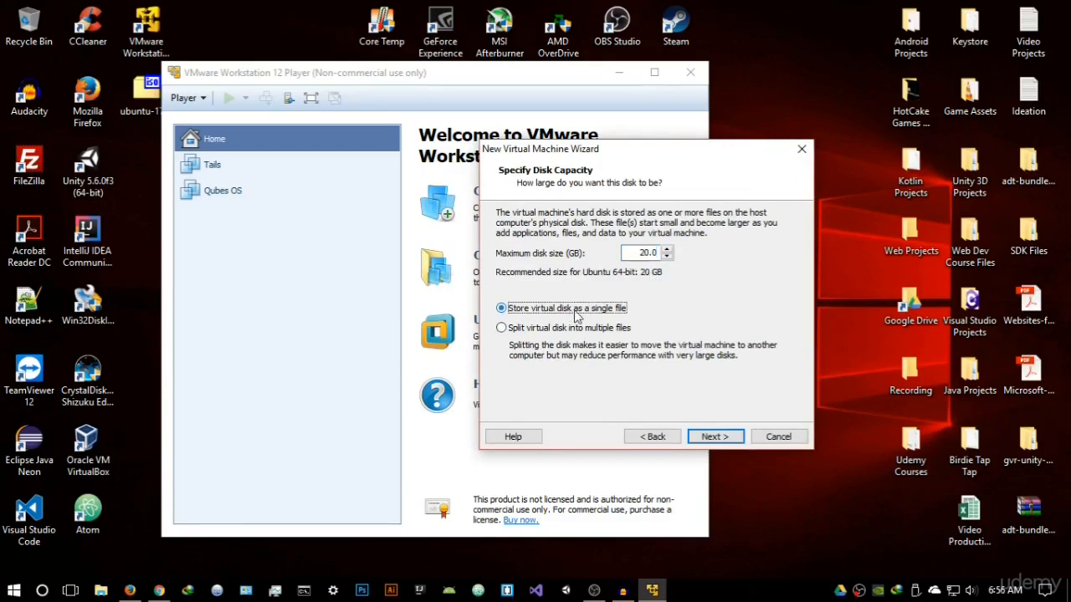
pyautogui.click(713, 437)
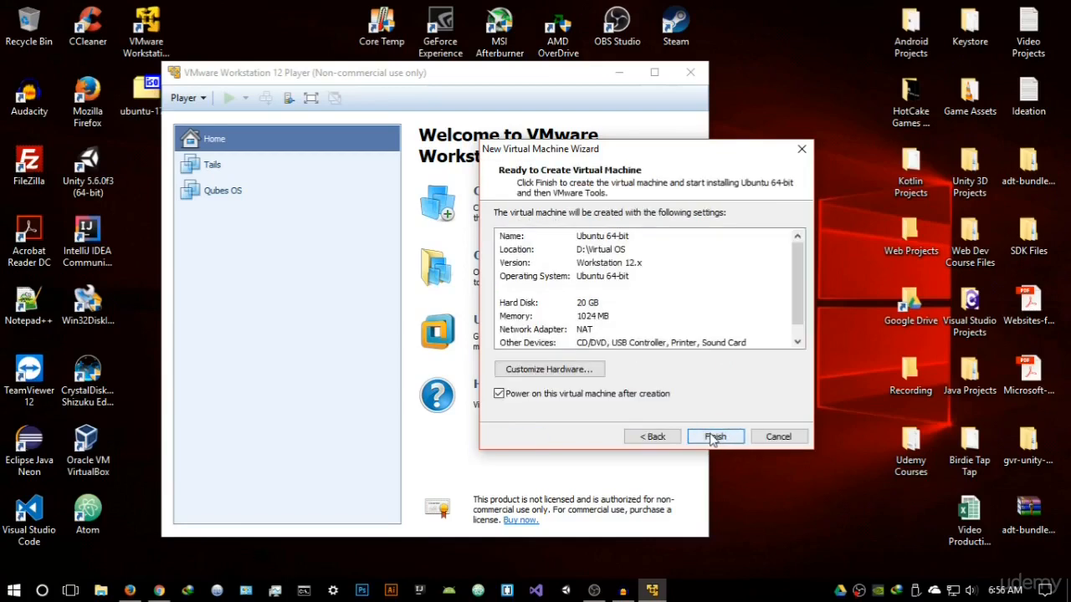
# Customize the virtual machine's hardware with 2048 MB of memory and 2 processor cores
pyautogui.click(585, 374)
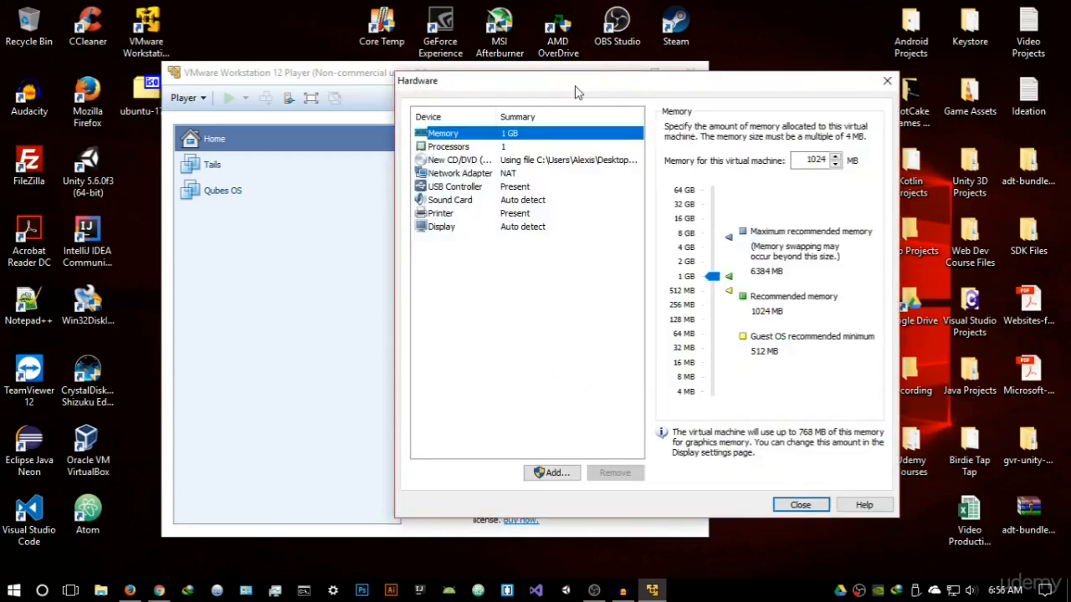
pyautogui.moveTo(712, 277); pyautogui.dragTo(714, 266)
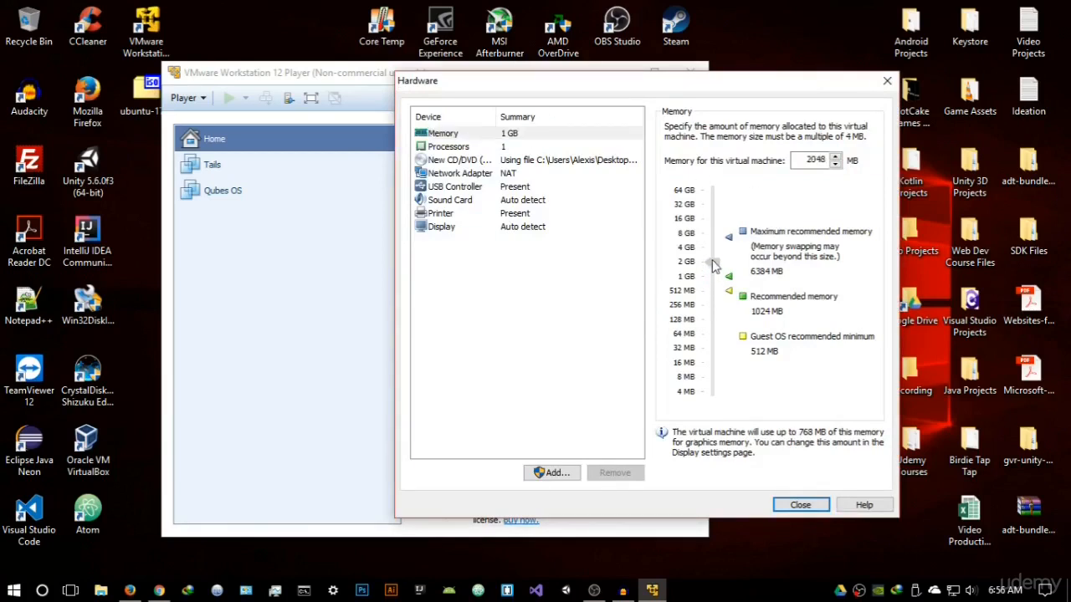
pyautogui.click(528, 150)
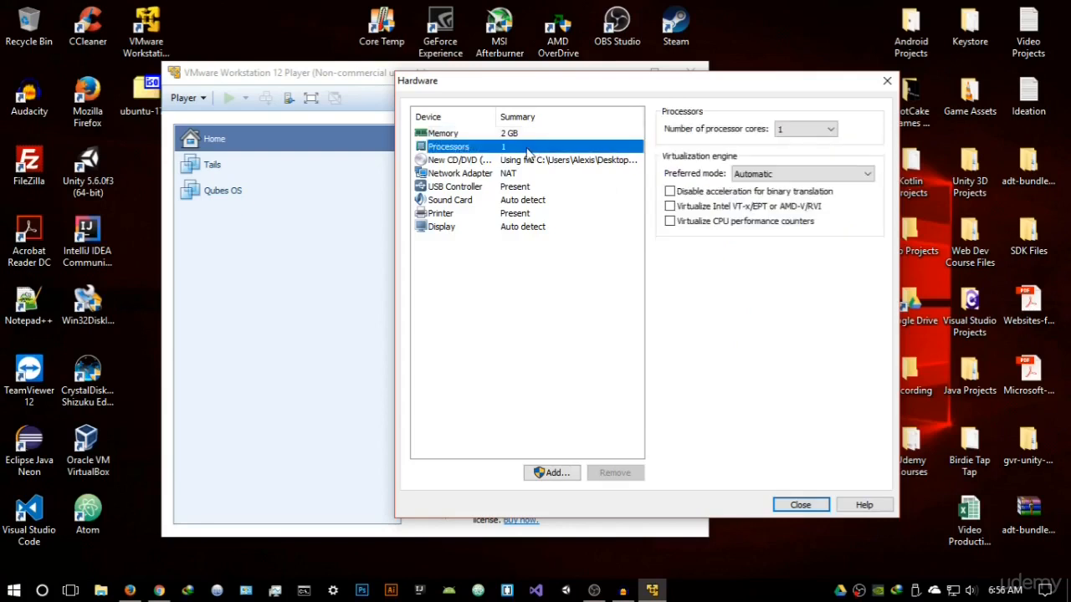
pyautogui.click(805, 129)
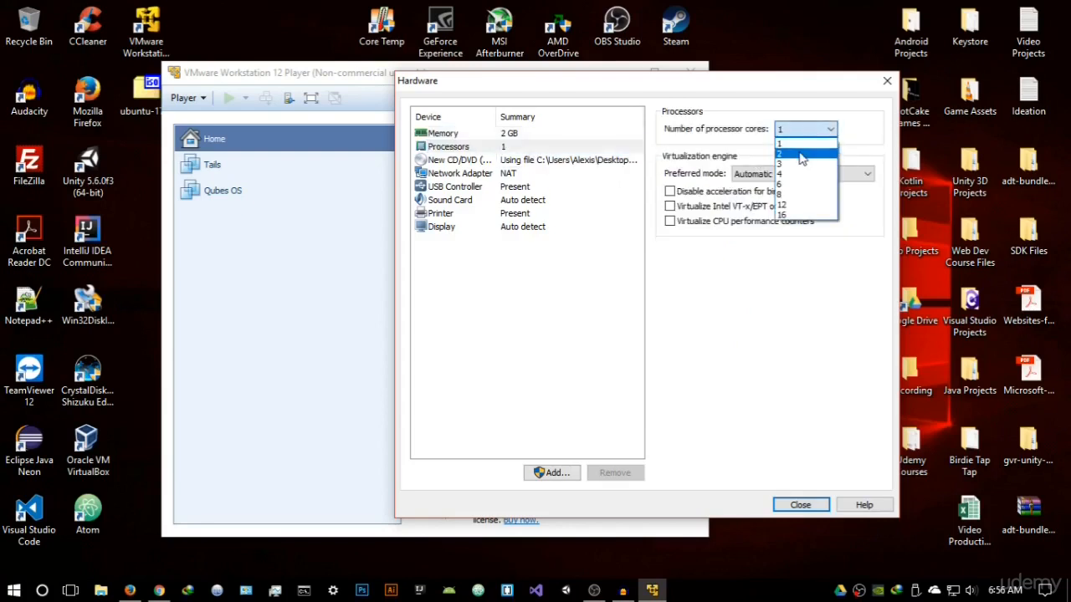
pyautogui.click(801, 155)
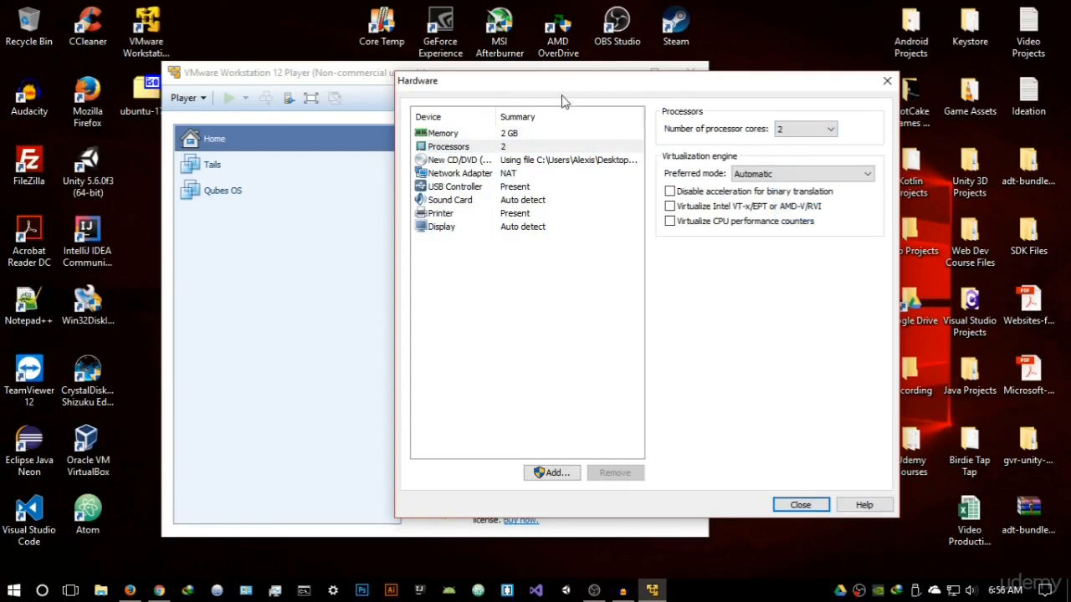
pyautogui.click(801, 505)
# Finish creating the Ubuntu virtual machine so it powers on, and move its window nearer the middle of the desktop
pyautogui.click(716, 436)
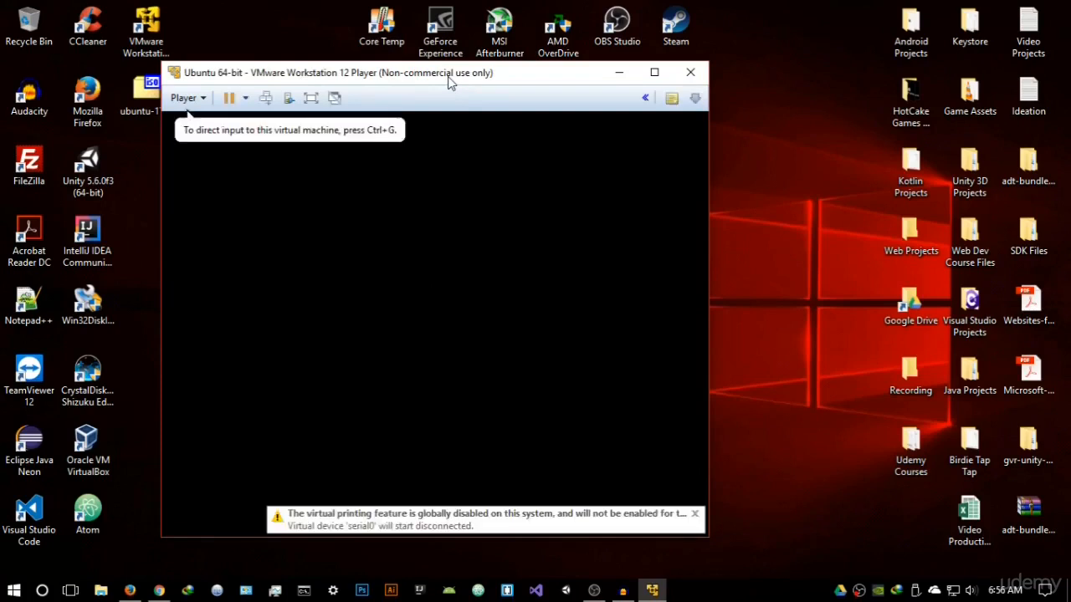
pyautogui.moveTo(449, 78); pyautogui.dragTo(522, 79)
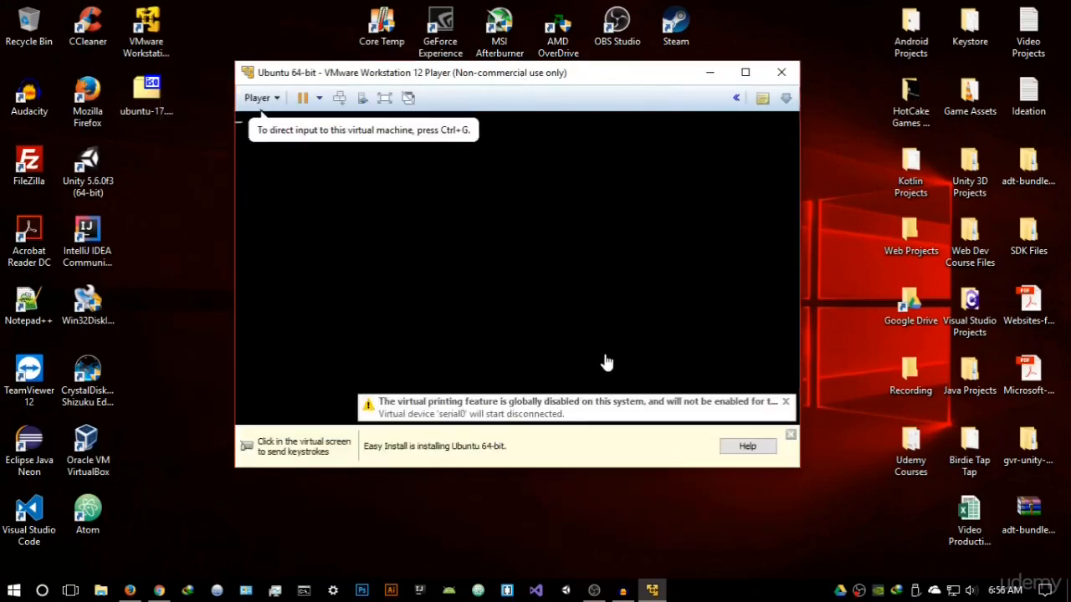